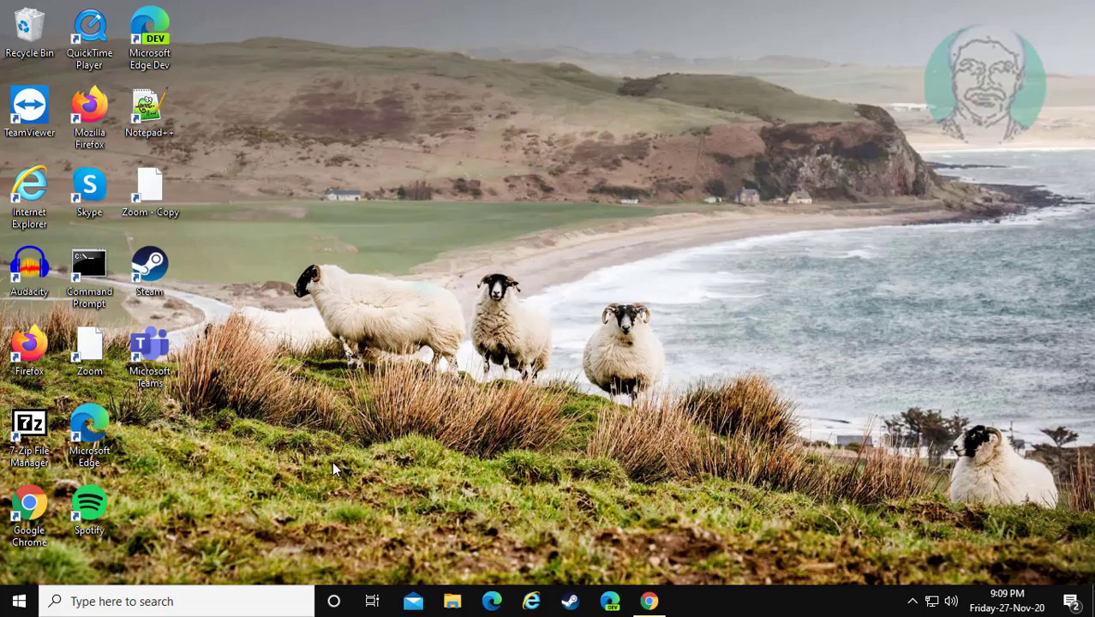
Search Windows for services.msc and bring up the Services result's Run as administrator option.
{"action": "left_click", "coordinate": [158, 600]}
{"action": "type", "text": "ser"}
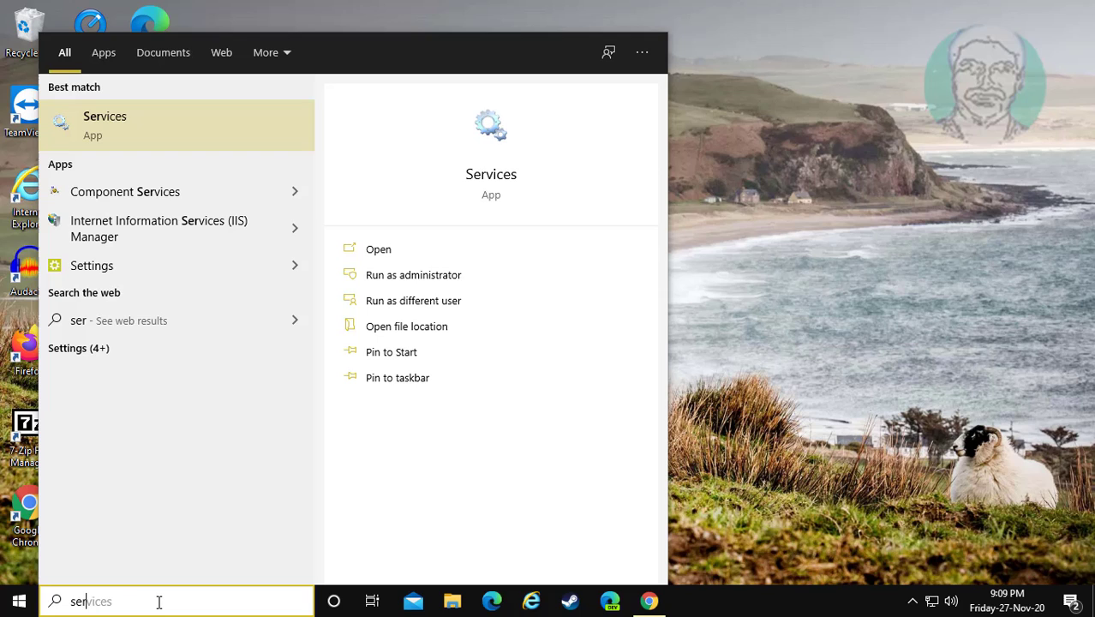
{"action": "type", "text": "vices"}
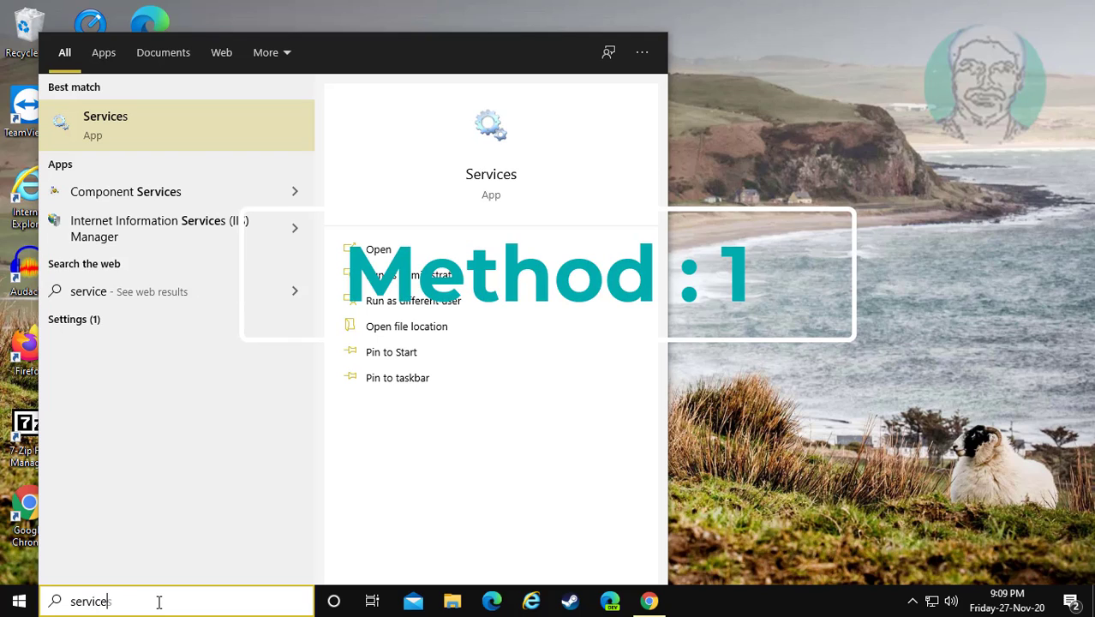
{"action": "type", "text": ".msc"}
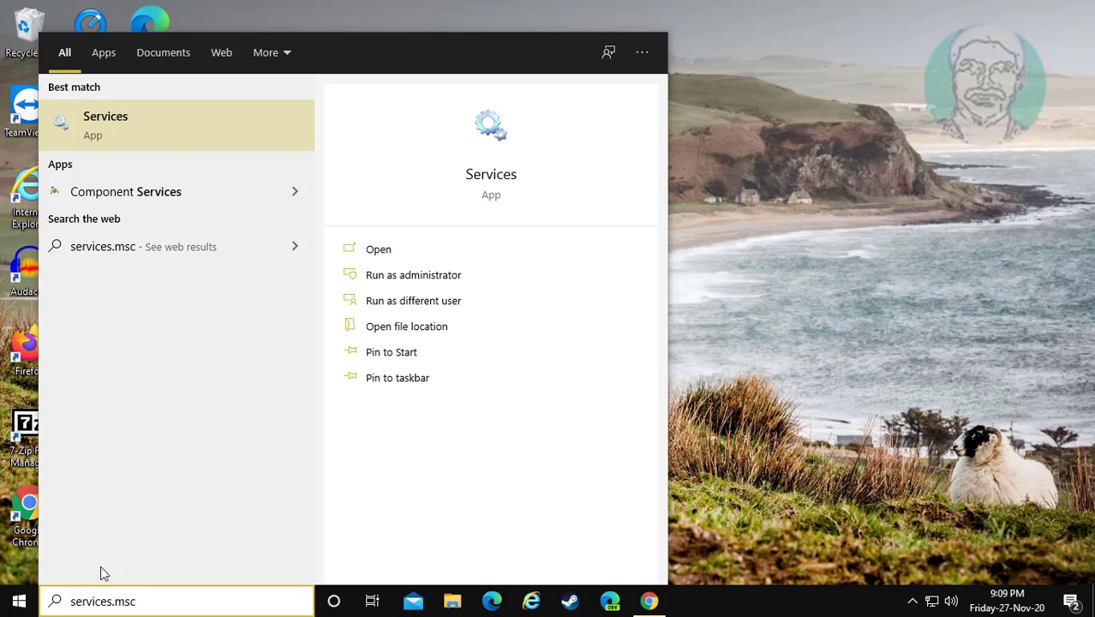
{"action": "right_click", "coordinate": [127, 120]}
Launch Services as administrator and select the LogMeIn Hamachi Tunneling Engine service.
{"action": "left_click", "coordinate": [198, 140]}
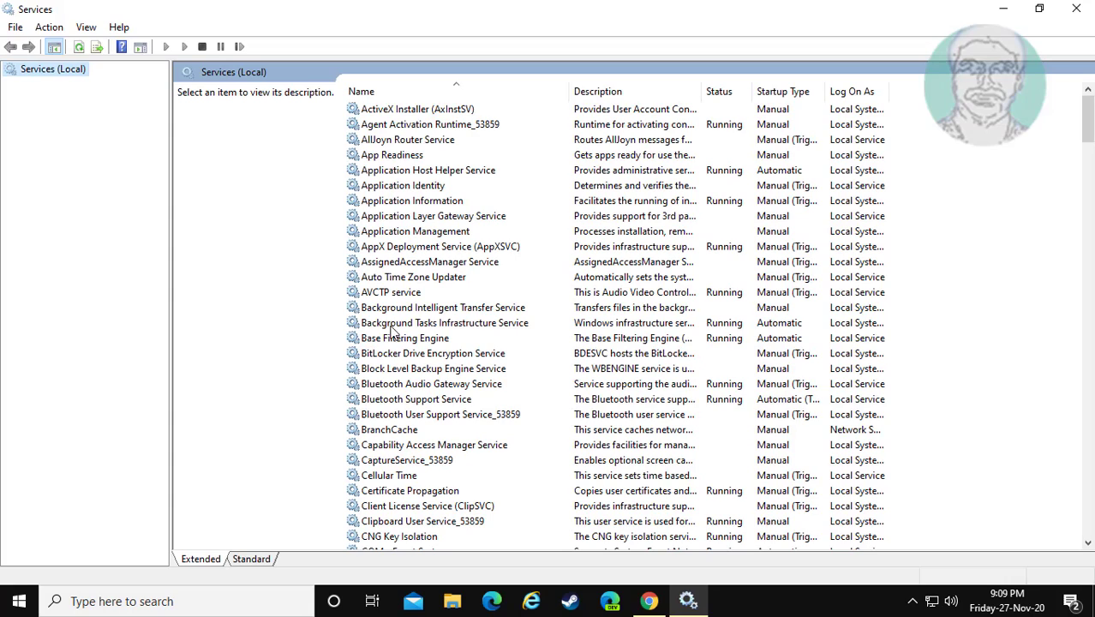
{"action": "scroll", "coordinate": [392, 331], "scroll_direction": "down", "scroll_amount": 7}
{"action": "left_click", "coordinate": [396, 327]}
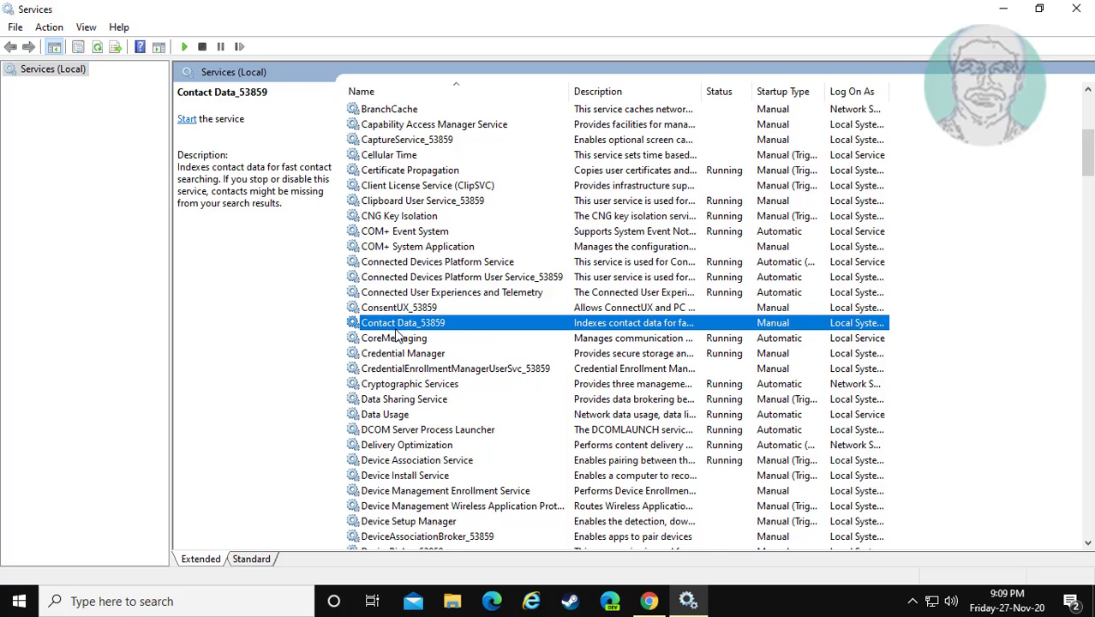
{"action": "key", "text": "l"}
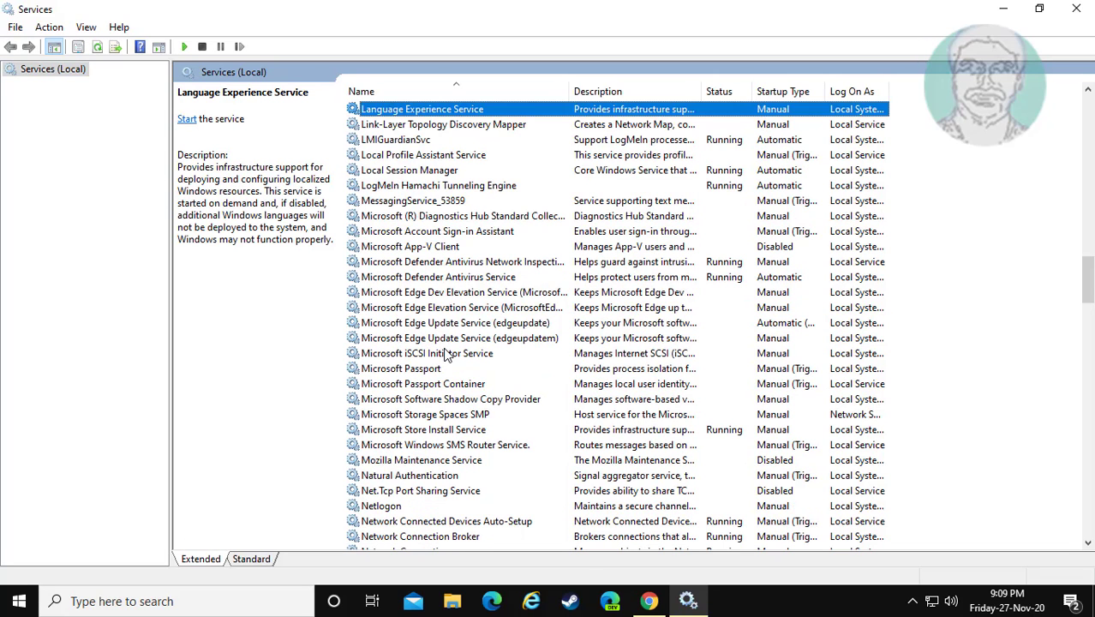
{"action": "left_click", "coordinate": [464, 187]}
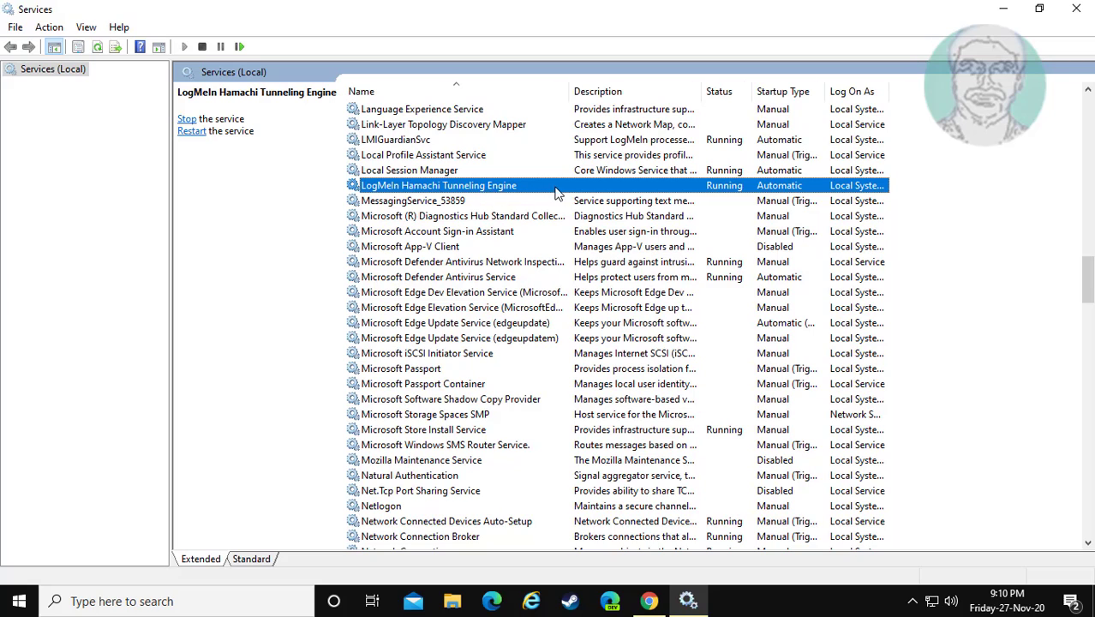
Stop and restart the LogMeIn Hamachi Tunneling Engine, keeping Automatic startup, and apply the change.
{"action": "double_click", "coordinate": [541, 187]}
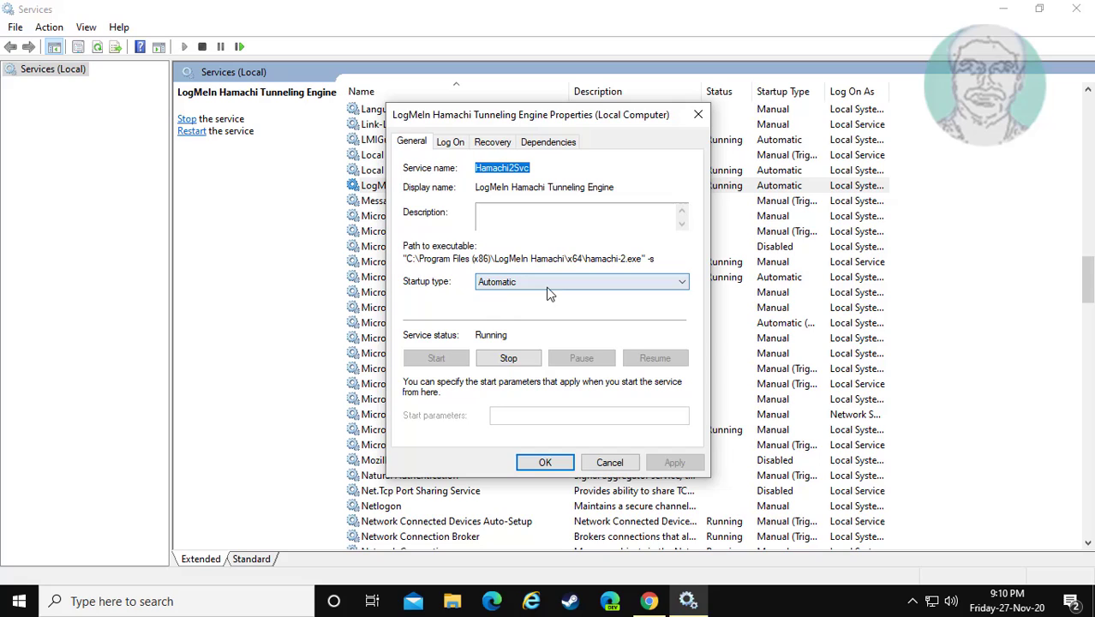
{"action": "left_click", "coordinate": [579, 286]}
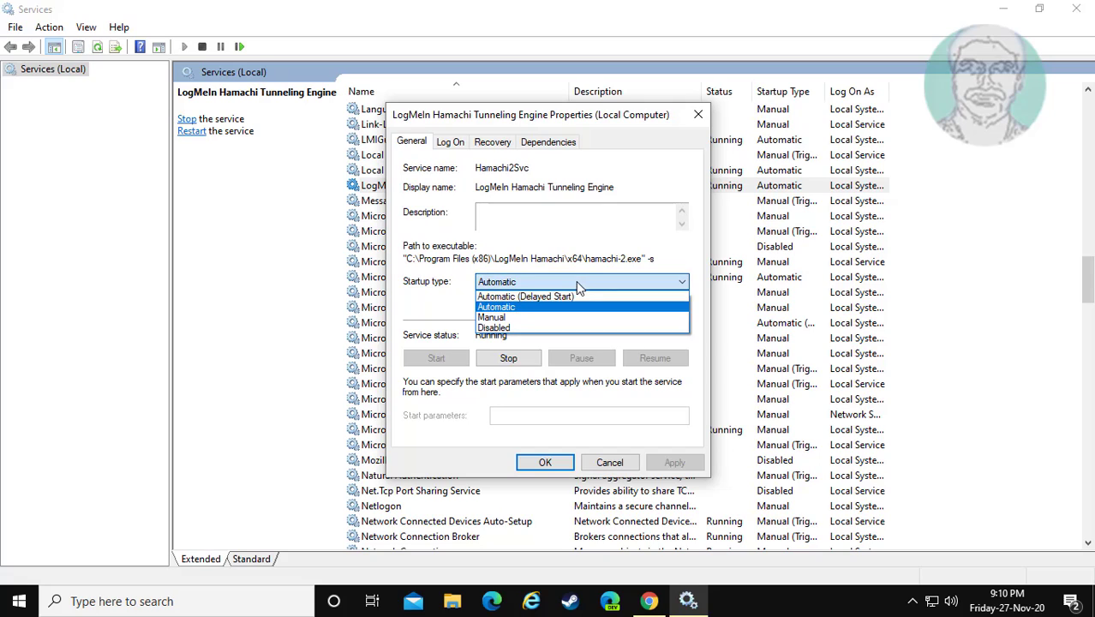
{"action": "left_click", "coordinate": [517, 307]}
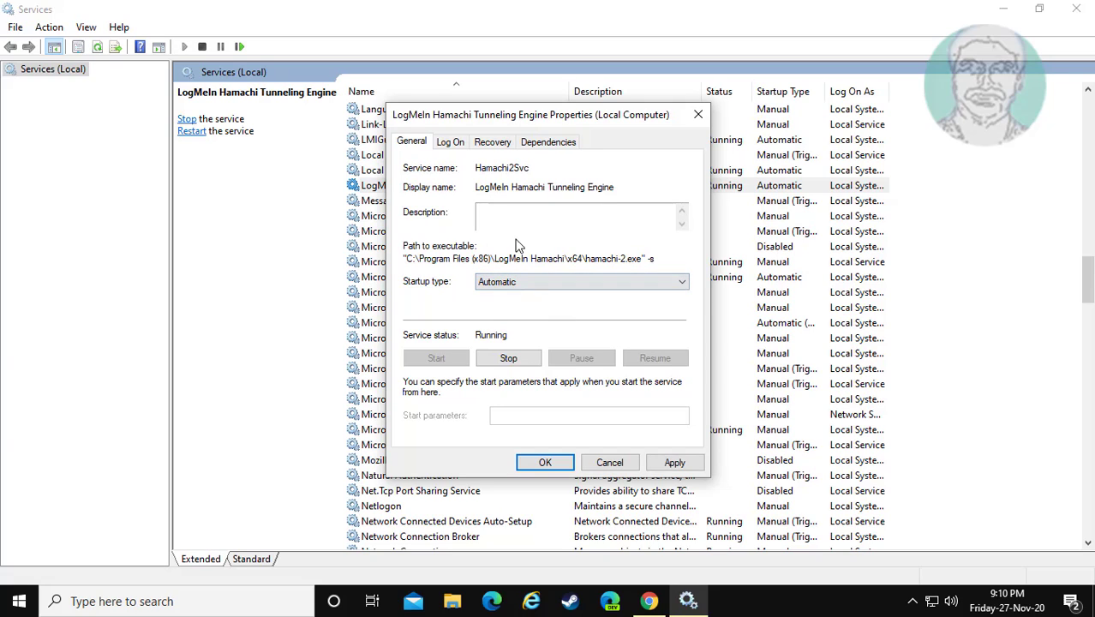
{"action": "left_click", "coordinate": [518, 360]}
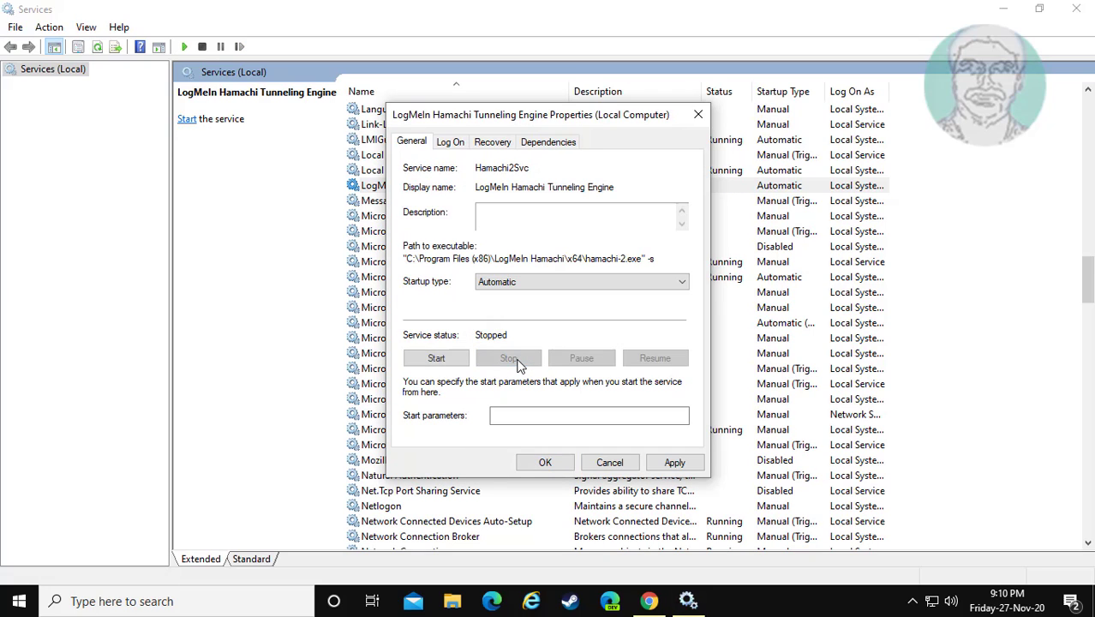
{"action": "left_click", "coordinate": [436, 359]}
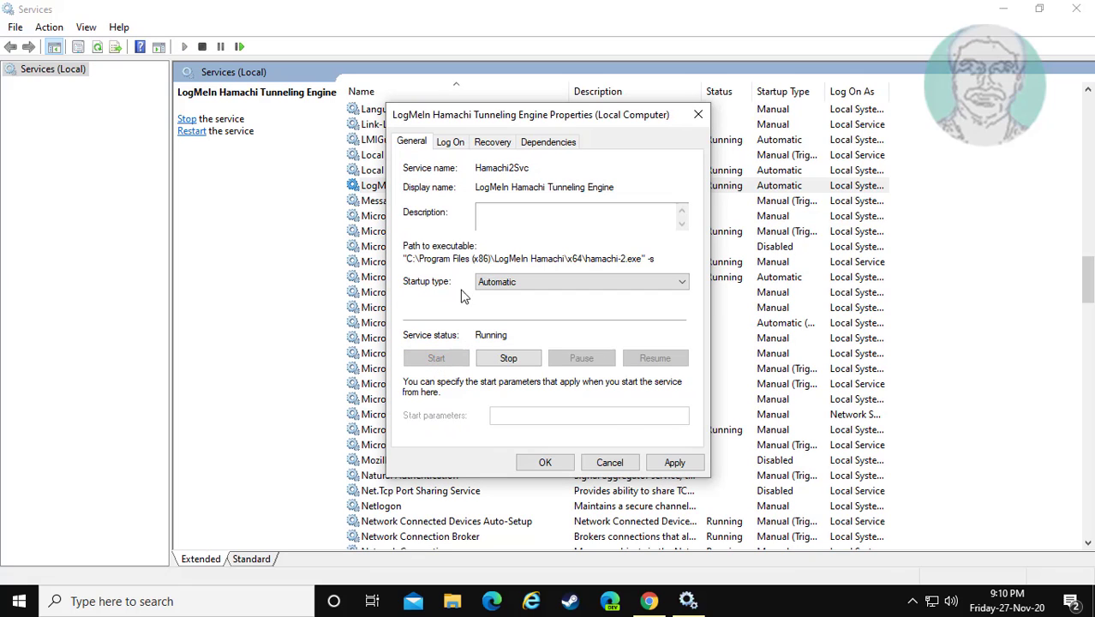
{"action": "left_click", "coordinate": [674, 465]}
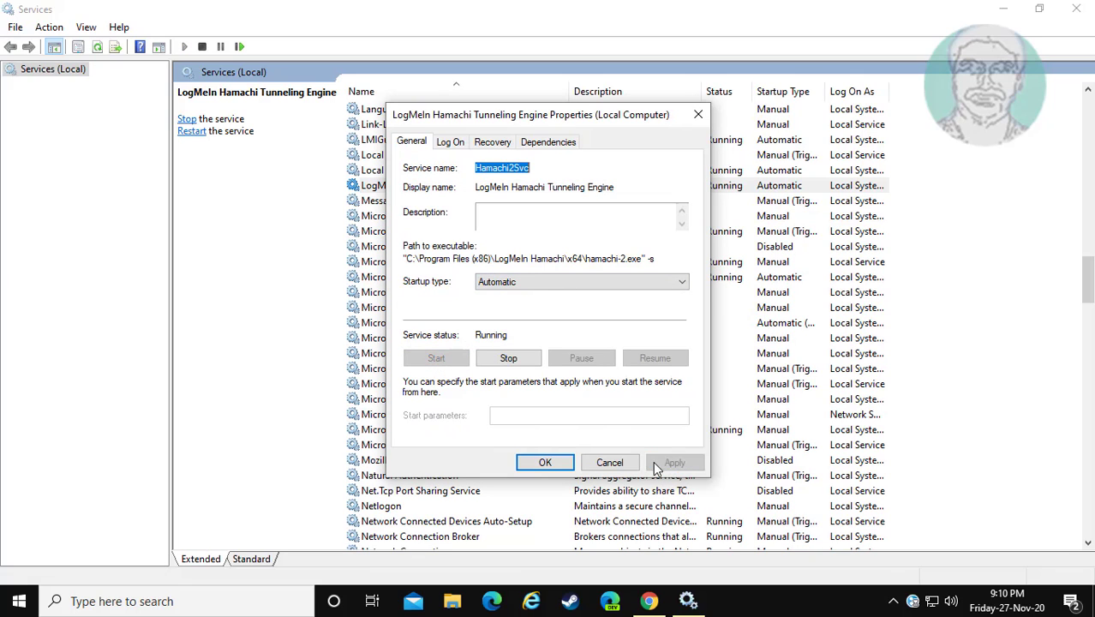
{"action": "left_click", "coordinate": [560, 462]}
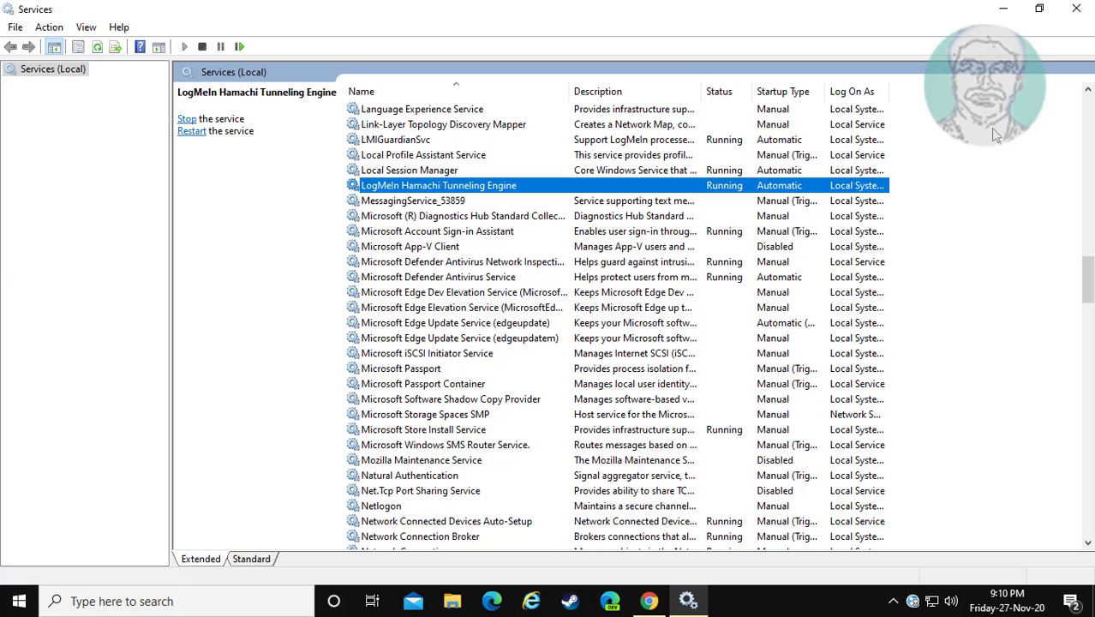
Close Services and search Windows for 'device manager'.
{"action": "left_click", "coordinate": [1071, 10]}
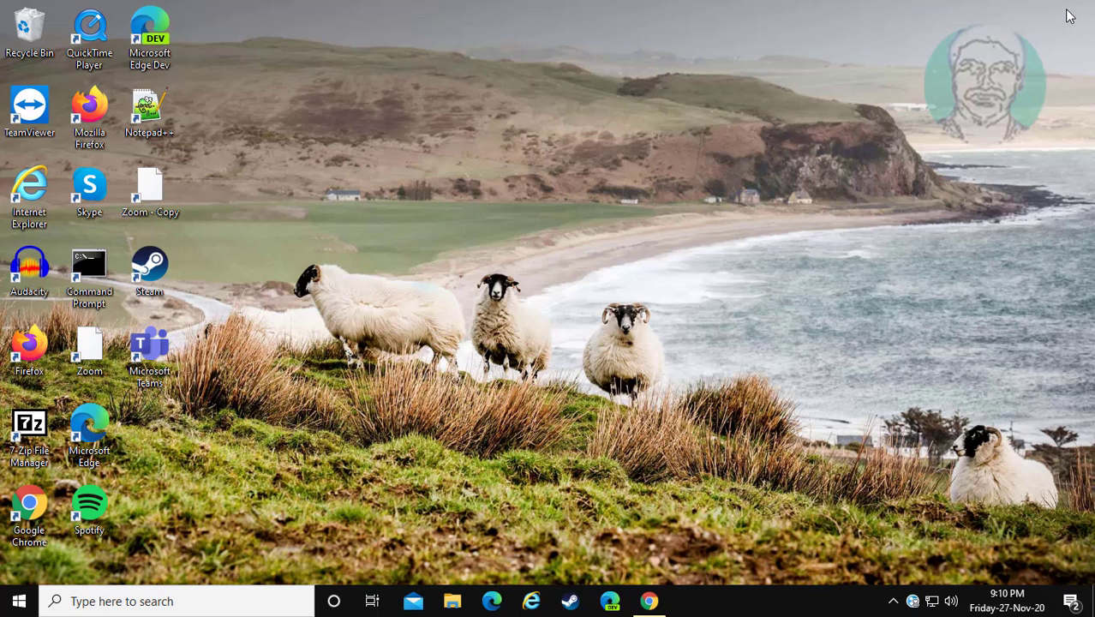
{"action": "left_click", "coordinate": [126, 597]}
{"action": "type", "text": "dev"}
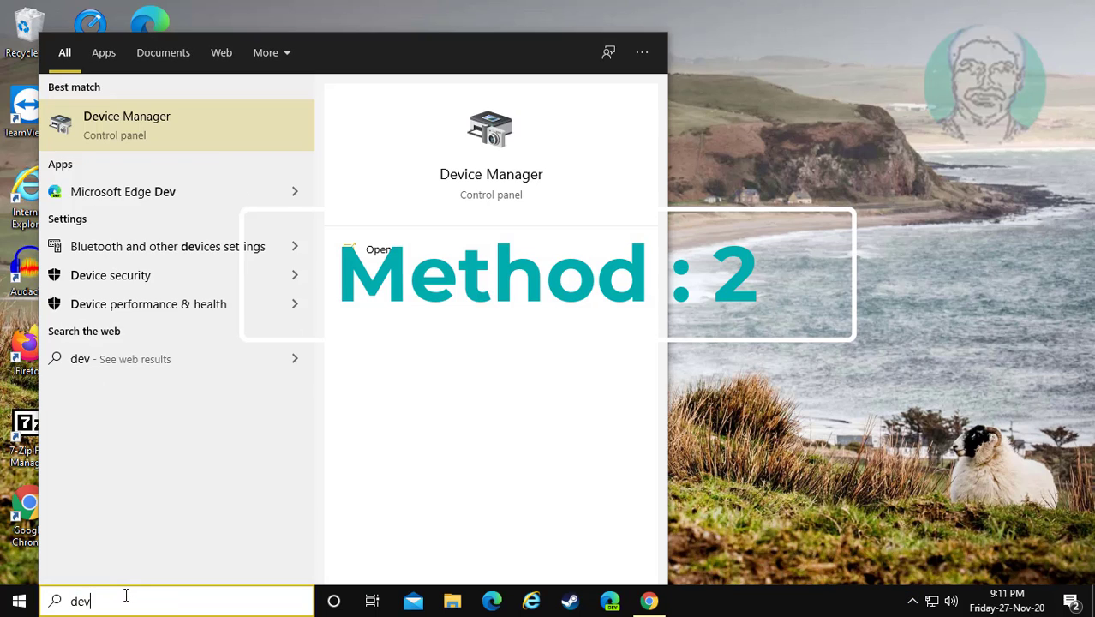
{"action": "type", "text": "ice manager"}
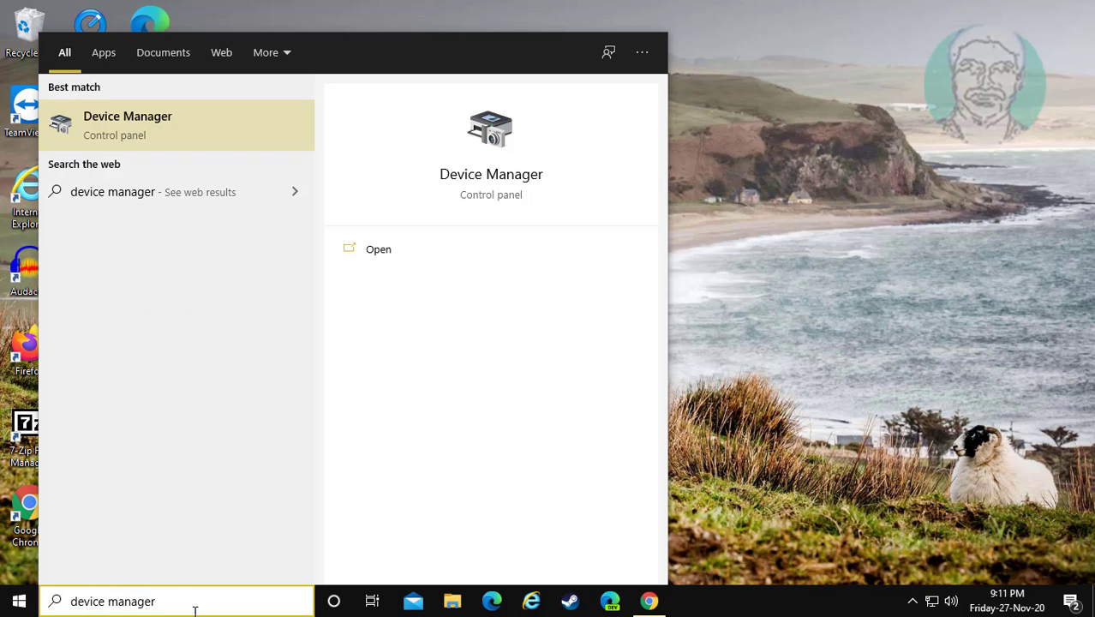
Open Device Manager and expand the Network adapters category.
{"action": "left_click", "coordinate": [162, 122]}
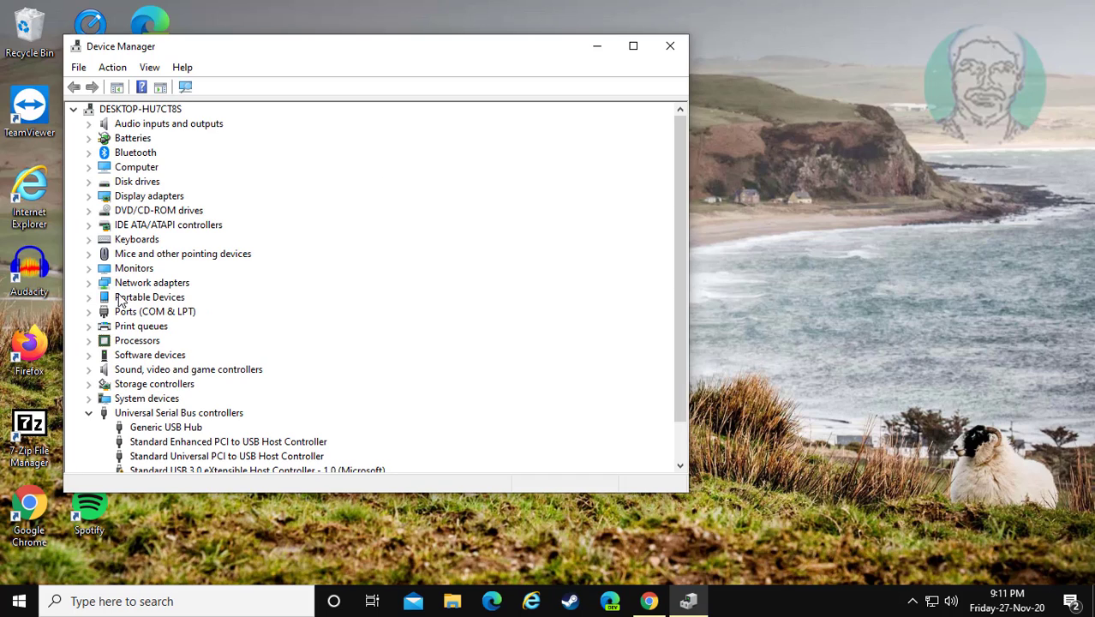
{"action": "left_click", "coordinate": [89, 283]}
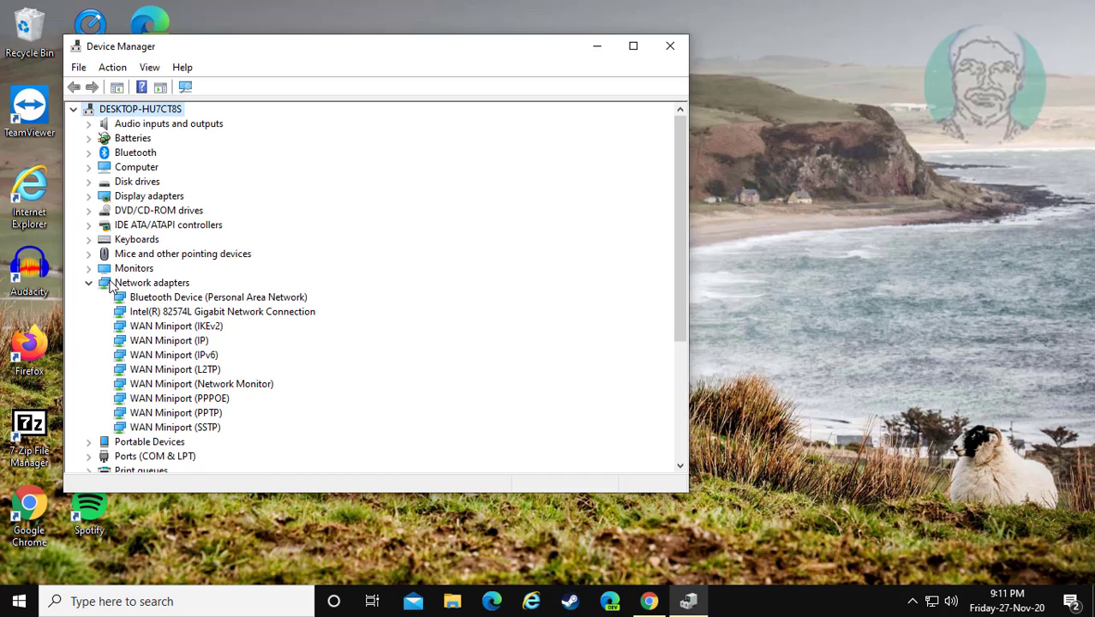
{"action": "left_click", "coordinate": [143, 286]}
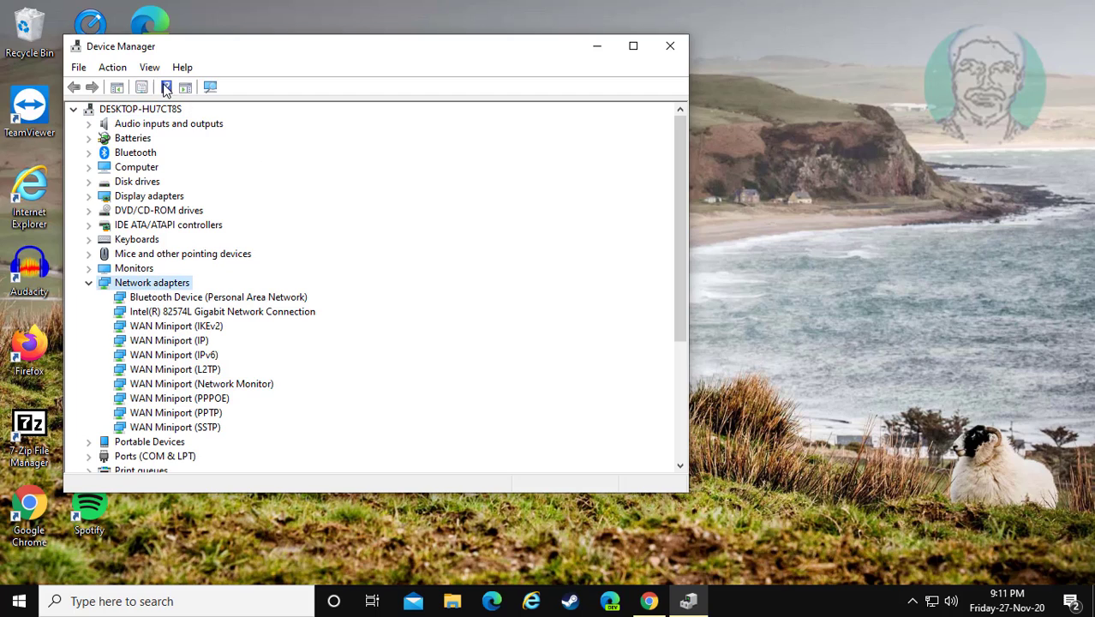
Start Add legacy hardware, choosing manual selection from a list with Show All Devices.
{"action": "left_click", "coordinate": [113, 67]}
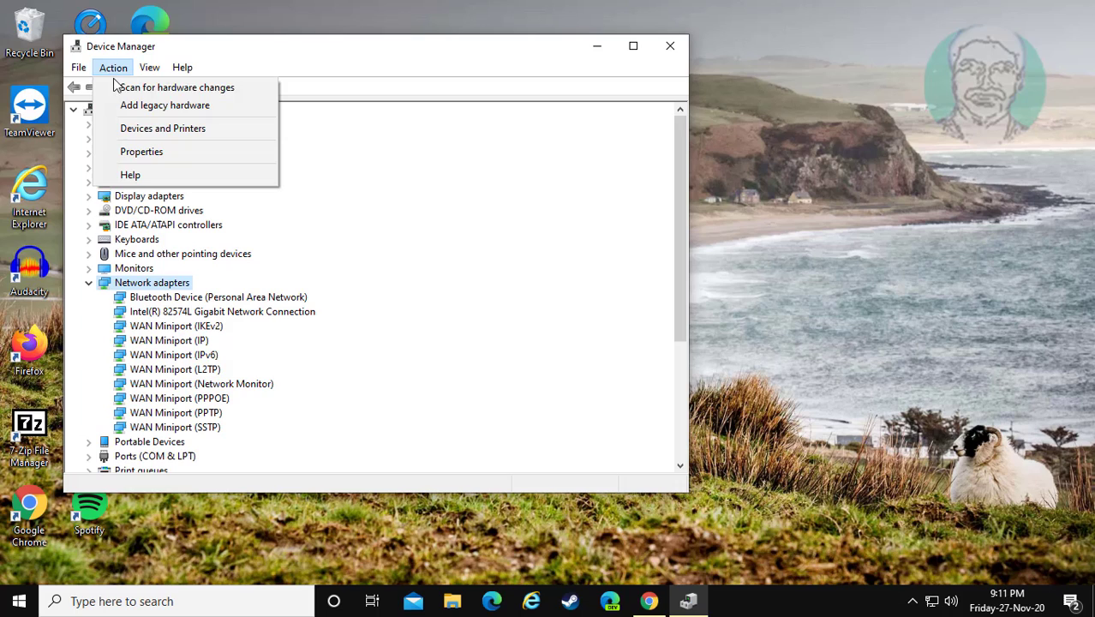
{"action": "left_click", "coordinate": [200, 106]}
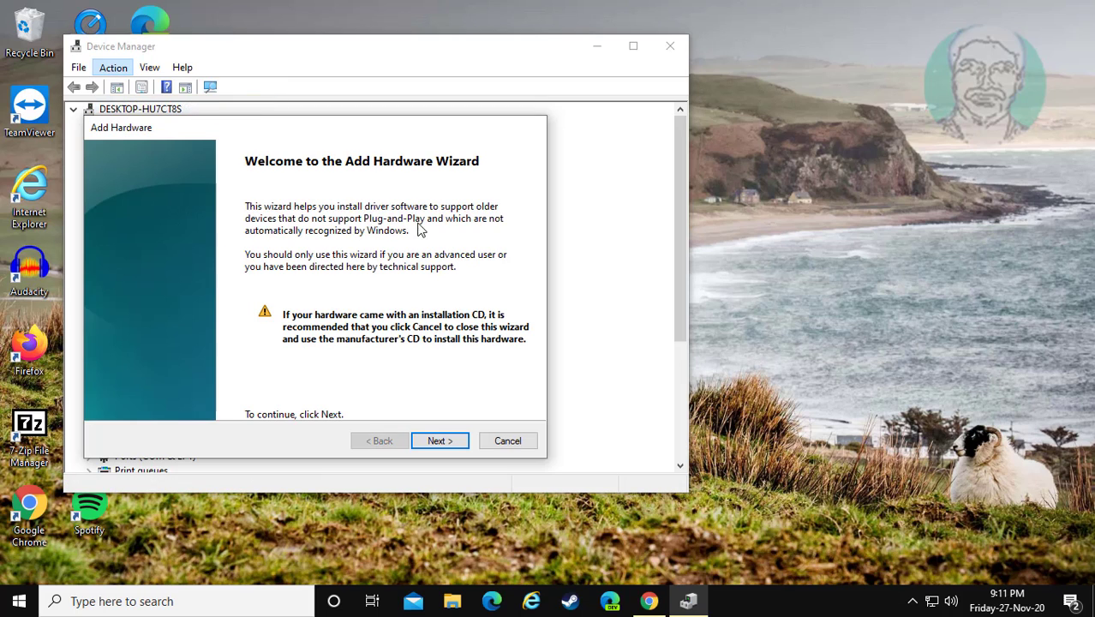
{"action": "left_click", "coordinate": [438, 447]}
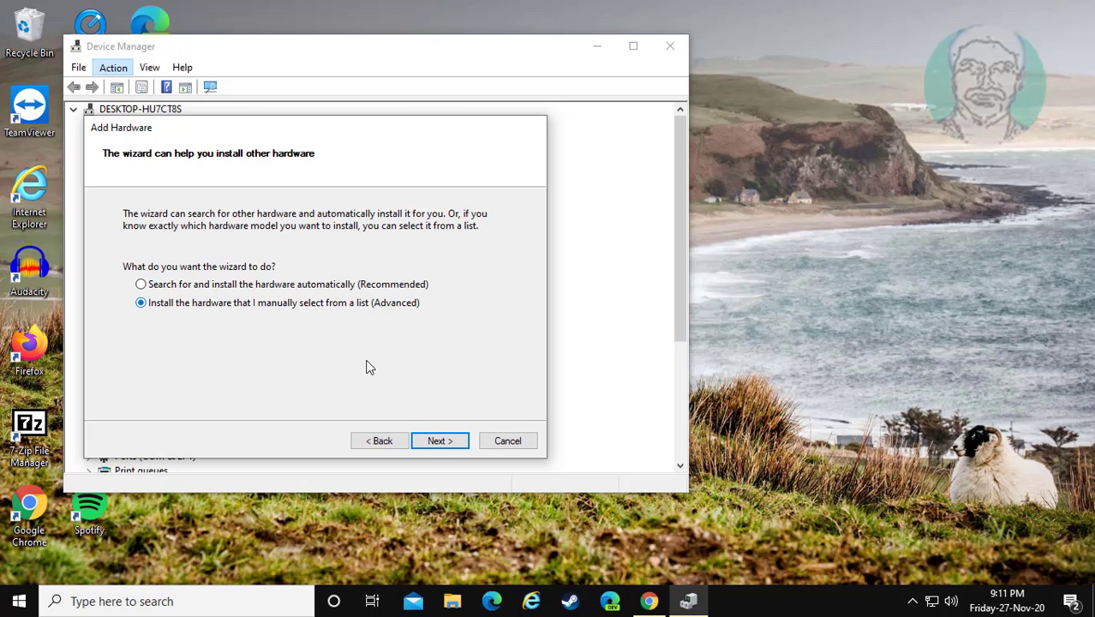
{"action": "left_click", "coordinate": [437, 444]}
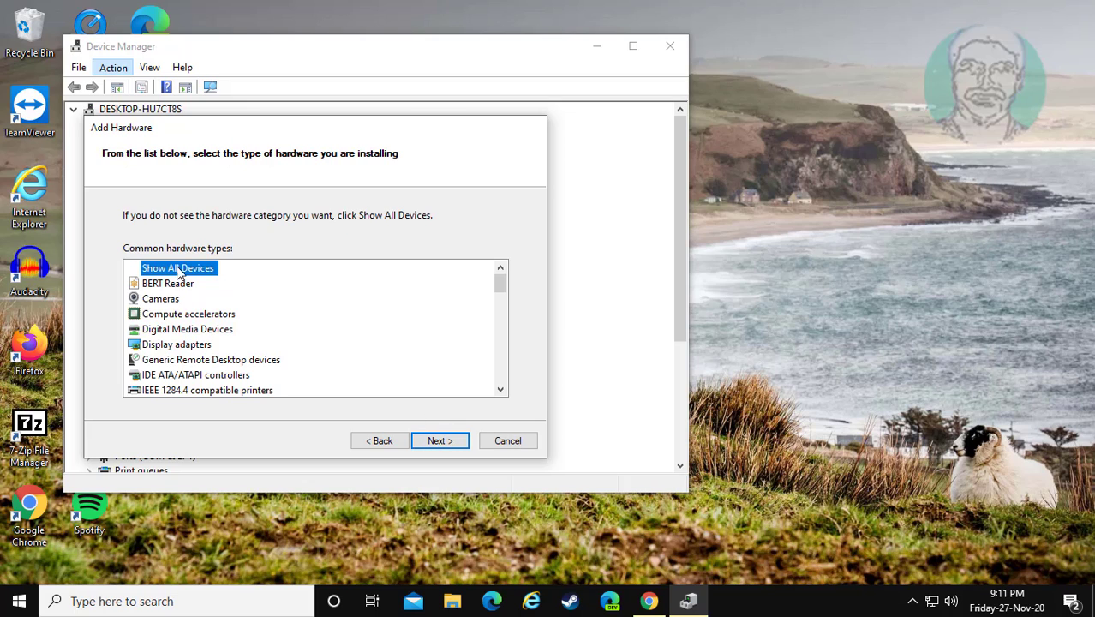
{"action": "left_click", "coordinate": [446, 441]}
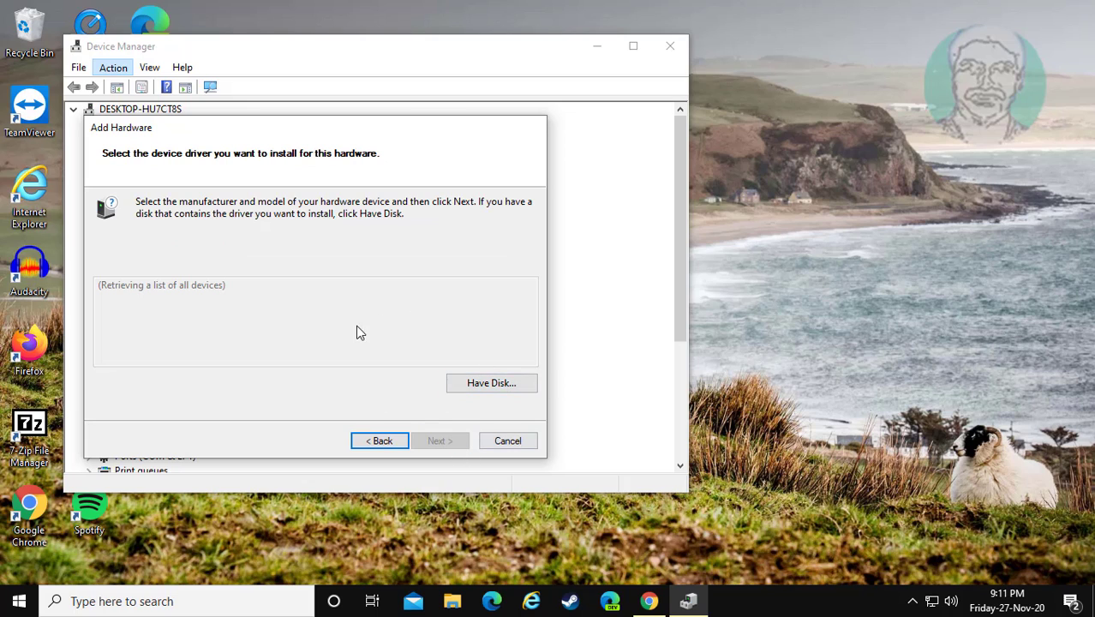
Choose Have Disk and browse from System32 up to C:\Program Files (x86).
{"action": "left_click", "coordinate": [489, 383]}
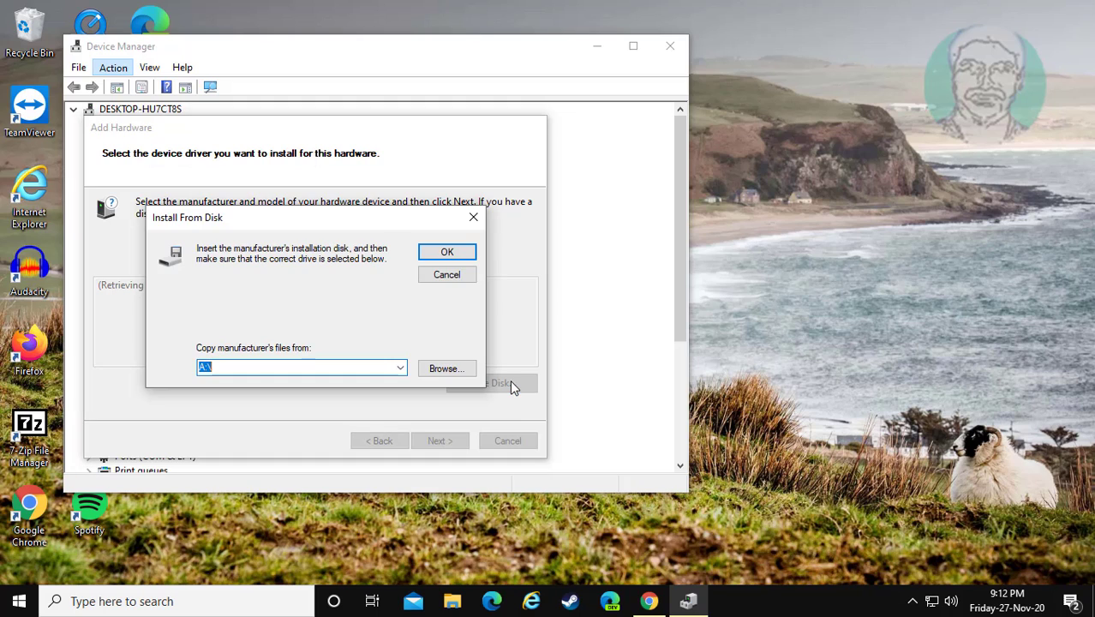
{"action": "left_click", "coordinate": [454, 371]}
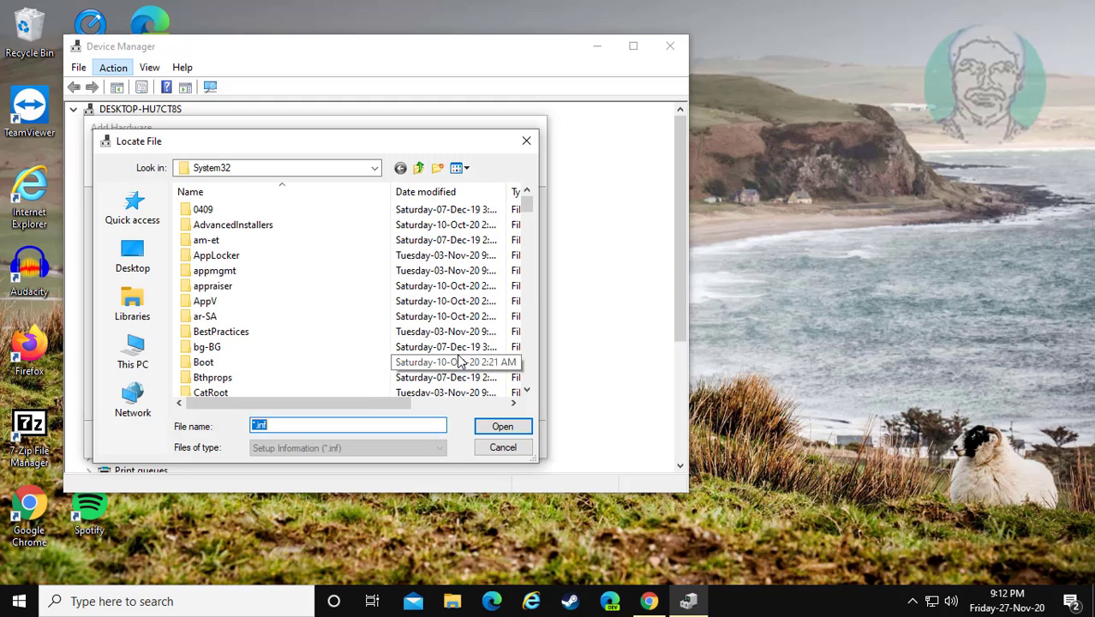
{"action": "left_click", "coordinate": [419, 169]}
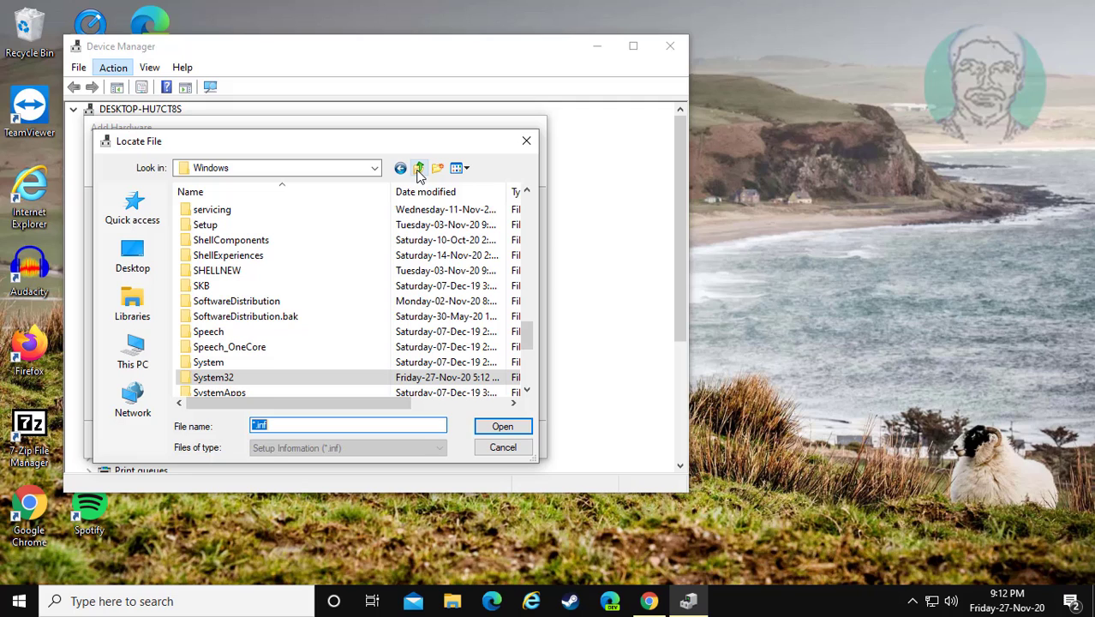
{"action": "left_click", "coordinate": [419, 170]}
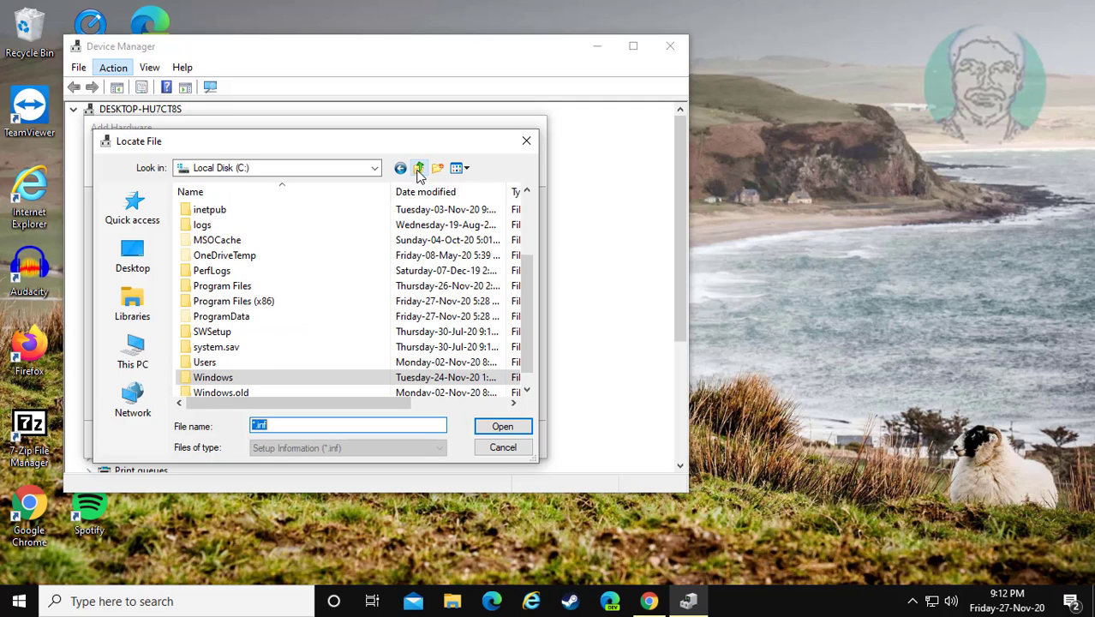
{"action": "double_click", "coordinate": [249, 301]}
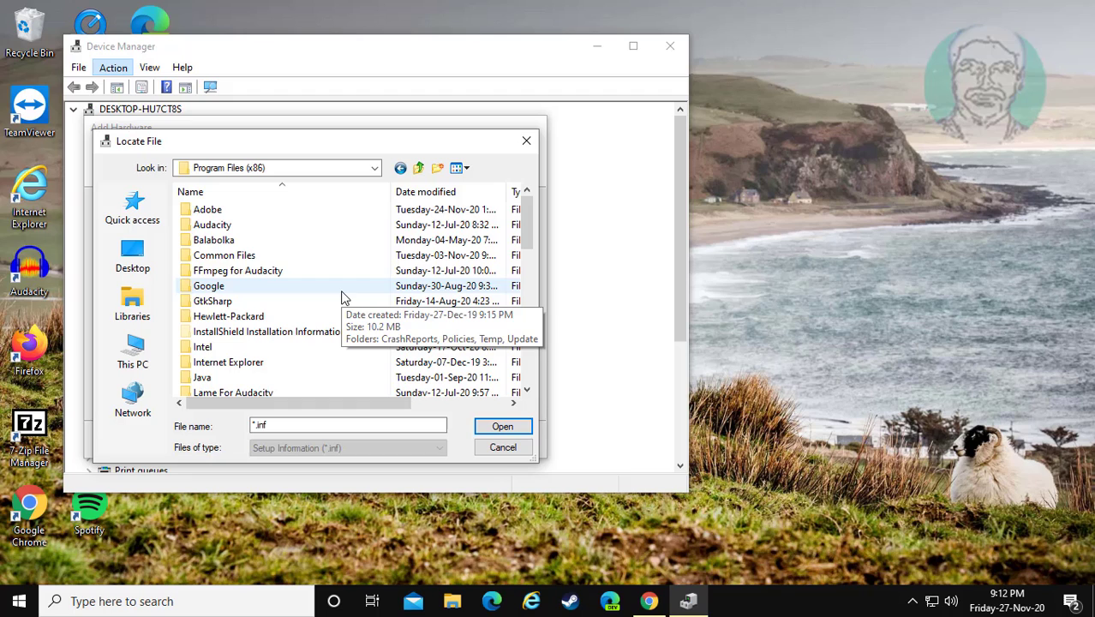
Open the LogMeIn Hamachi\x64 folder and select hamachi.inf as the driver file.
{"action": "scroll", "coordinate": [342, 296], "scroll_direction": "down", "scroll_amount": 2}
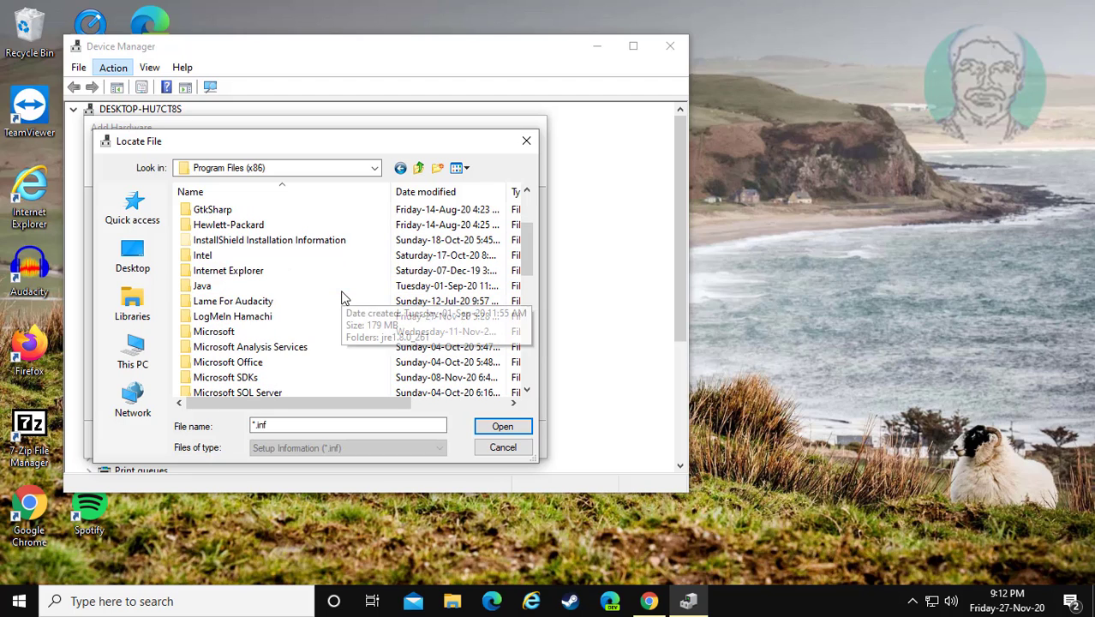
{"action": "left_click", "coordinate": [259, 322]}
{"action": "double_click", "coordinate": [260, 323]}
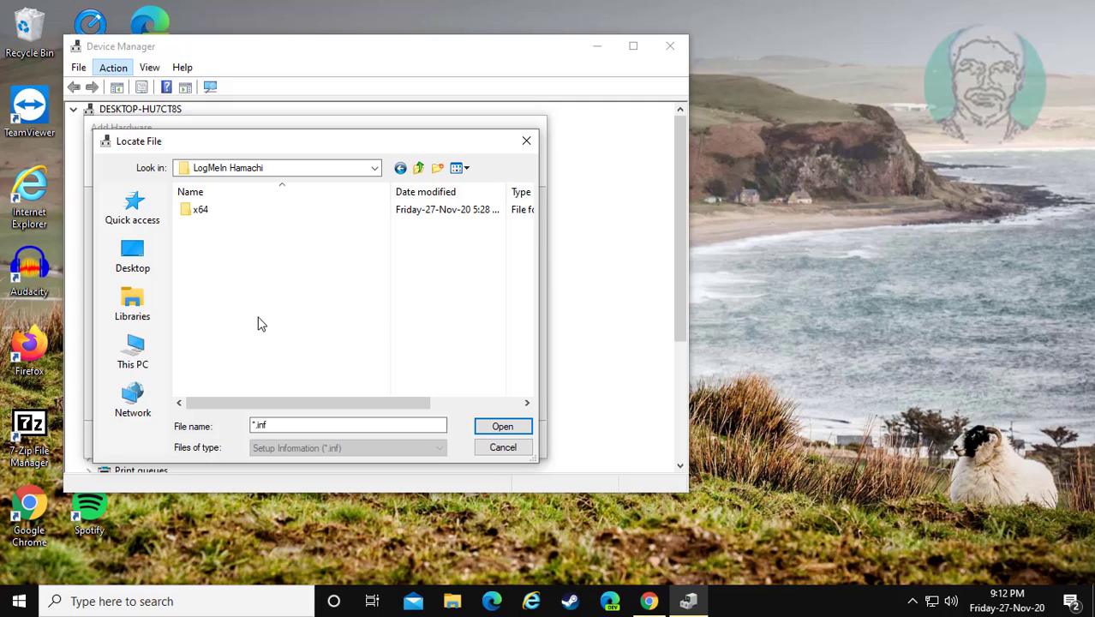
{"action": "double_click", "coordinate": [200, 210]}
{"action": "left_click", "coordinate": [195, 212]}
{"action": "left_click", "coordinate": [212, 213]}
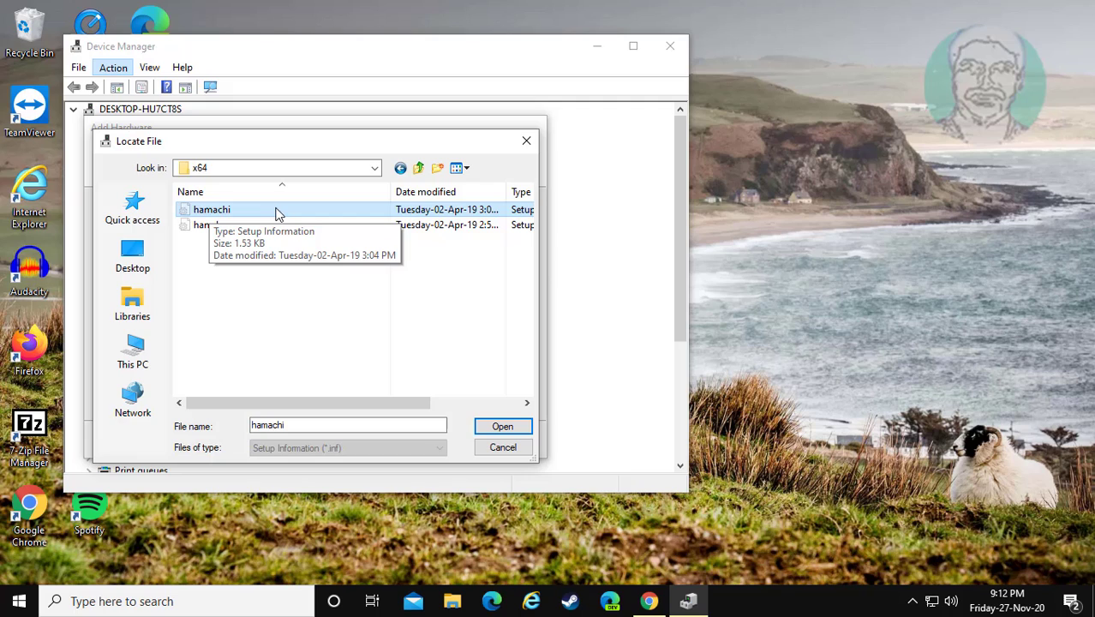
{"action": "left_click", "coordinate": [502, 427]}
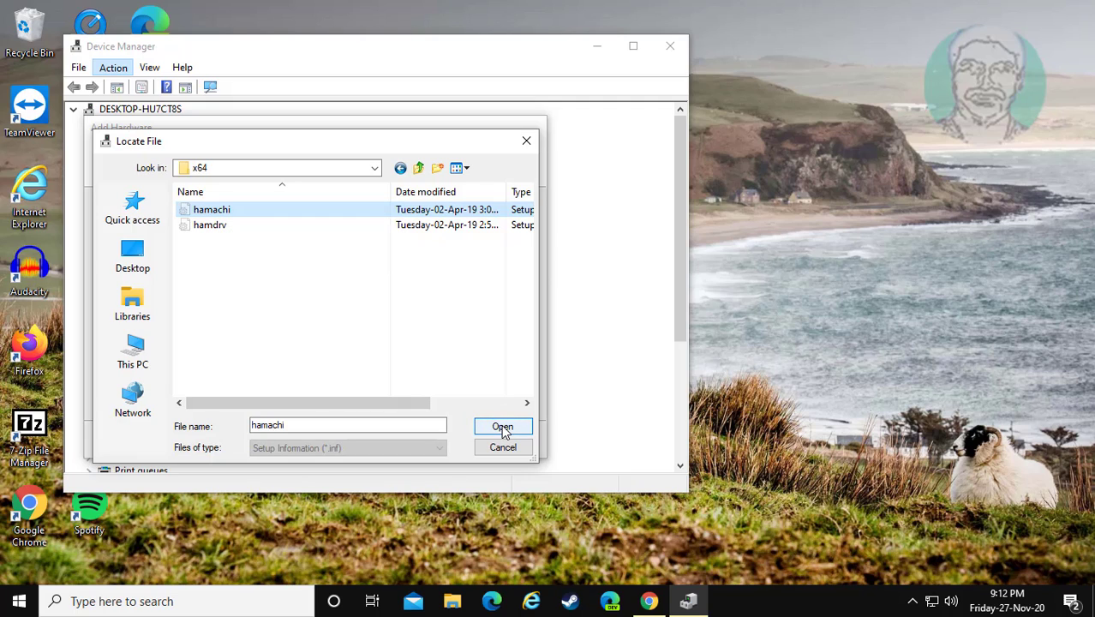
Install the LogMeIn Hamachi Virtual Ethernet Adapter from hamachi.inf and check it under Network adapters.
{"action": "left_click", "coordinate": [503, 427]}
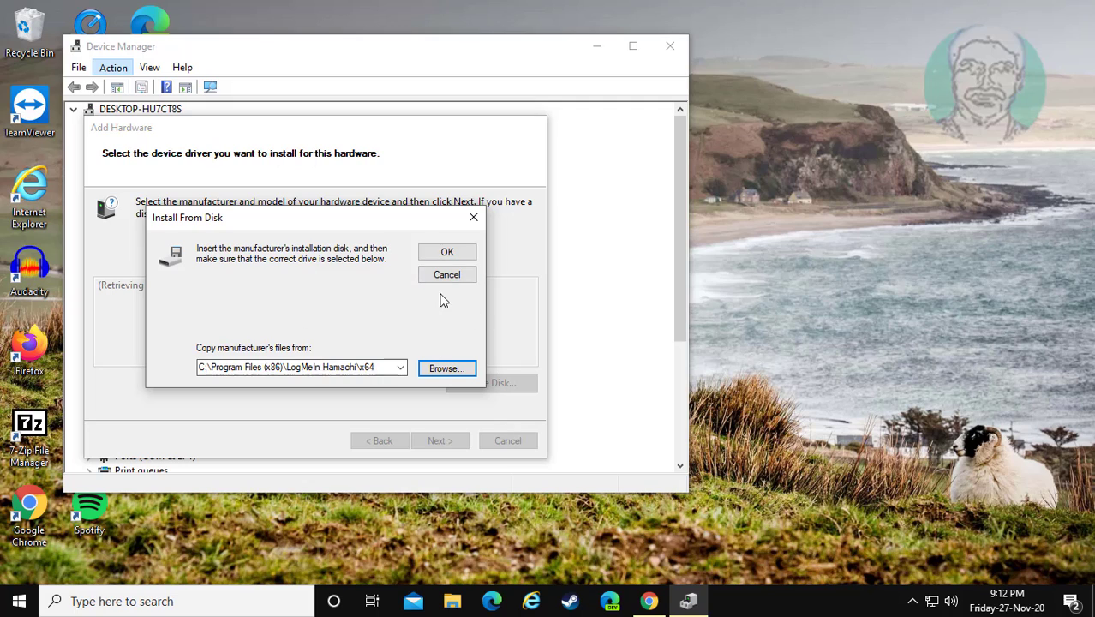
{"action": "left_click", "coordinate": [447, 251]}
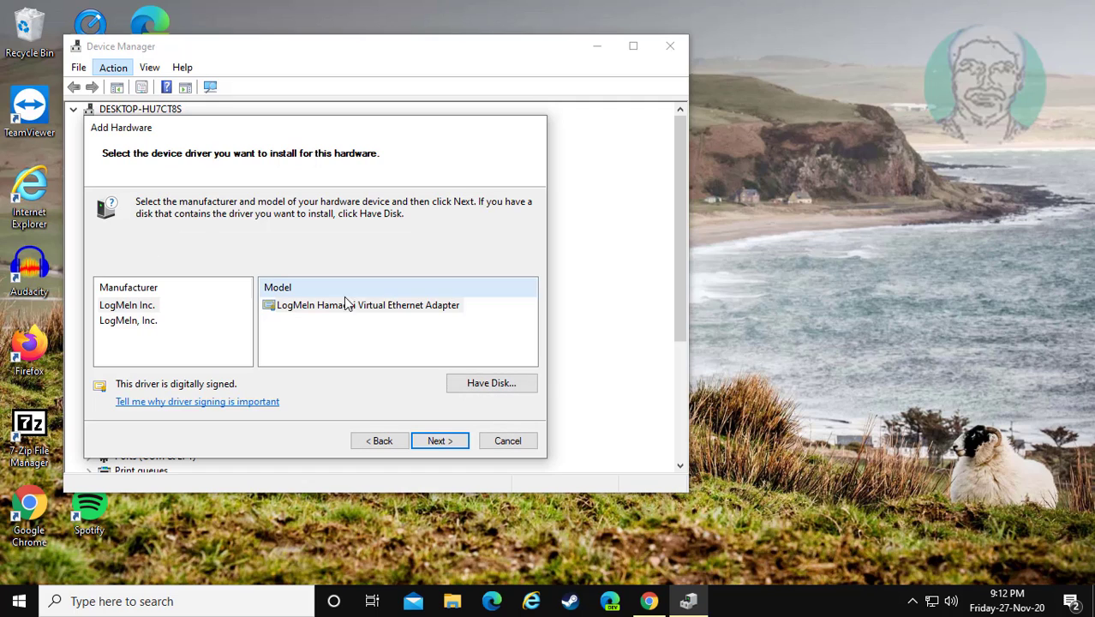
{"action": "left_click", "coordinate": [326, 306]}
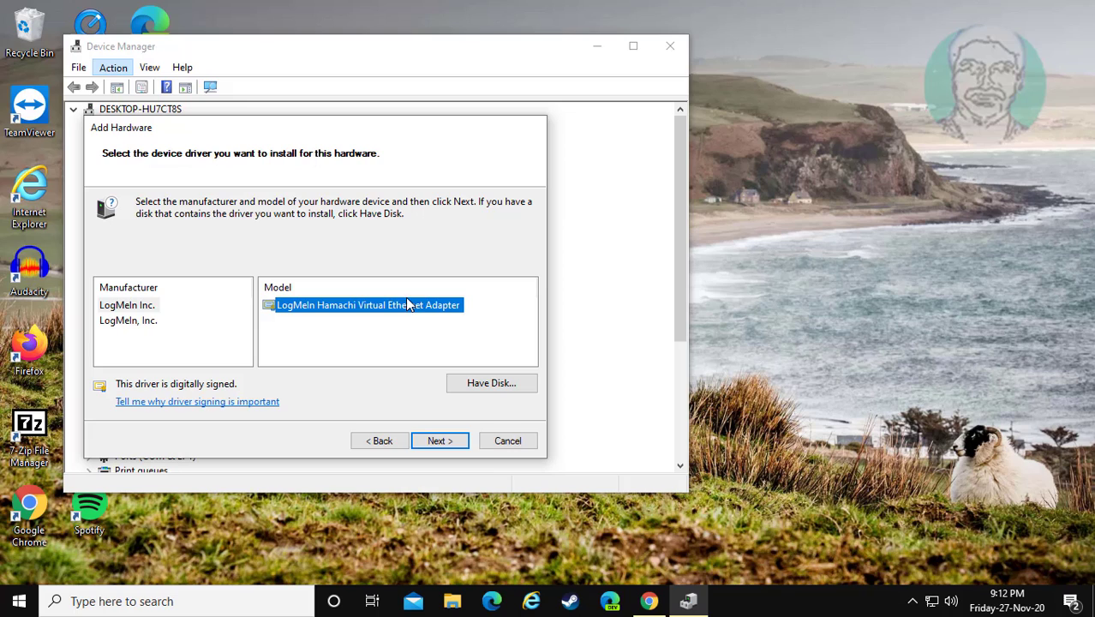
{"action": "left_click", "coordinate": [441, 440]}
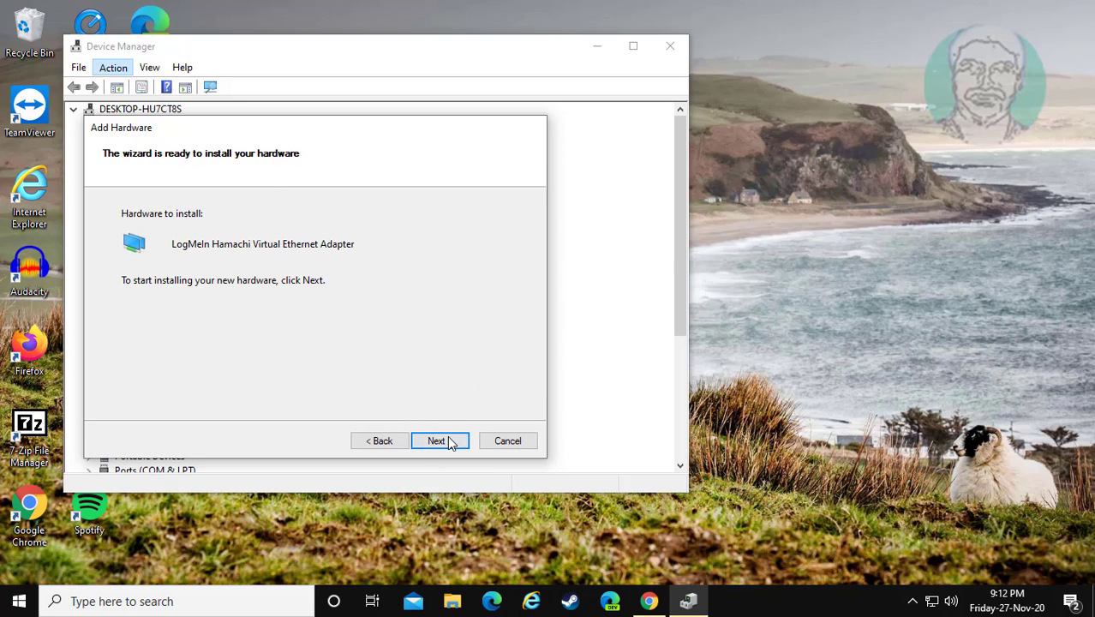
{"action": "left_click", "coordinate": [448, 438]}
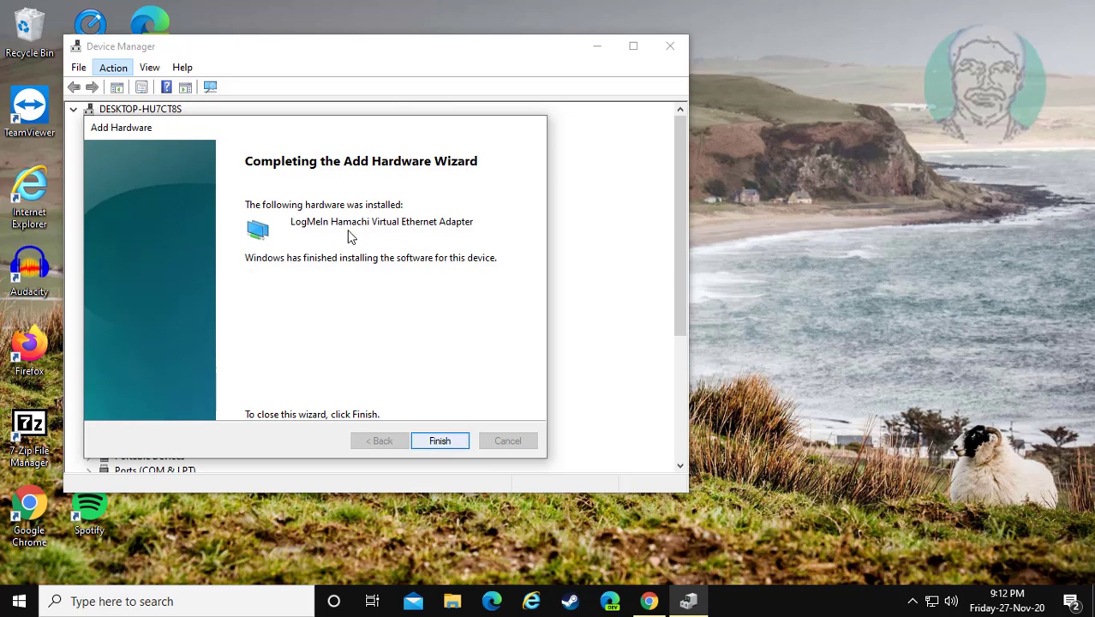
{"action": "left_click", "coordinate": [440, 441]}
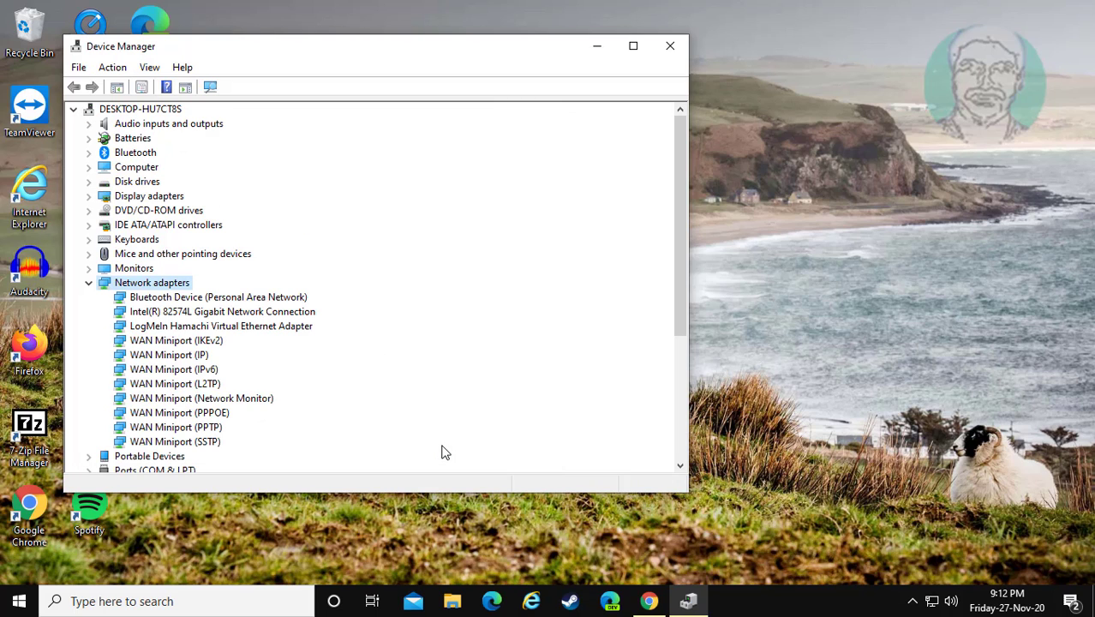
{"action": "left_click", "coordinate": [219, 328]}
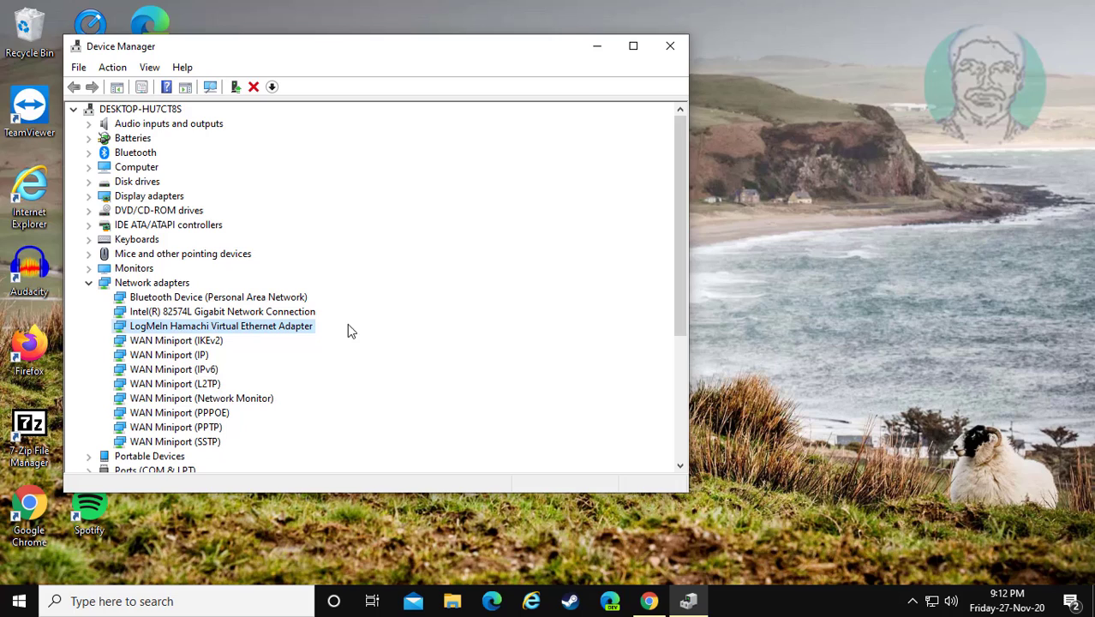
{"action": "left_click", "coordinate": [89, 283]}
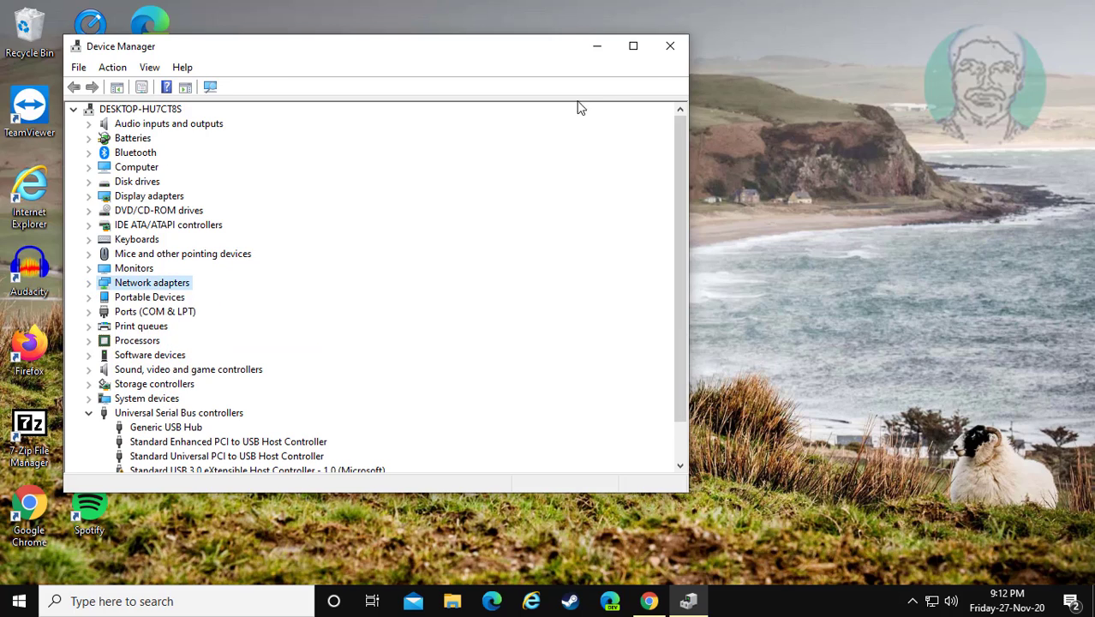
Close Device Manager, restart the PC from Start > Power, and reopen Start afterwards.
{"action": "left_click", "coordinate": [668, 48]}
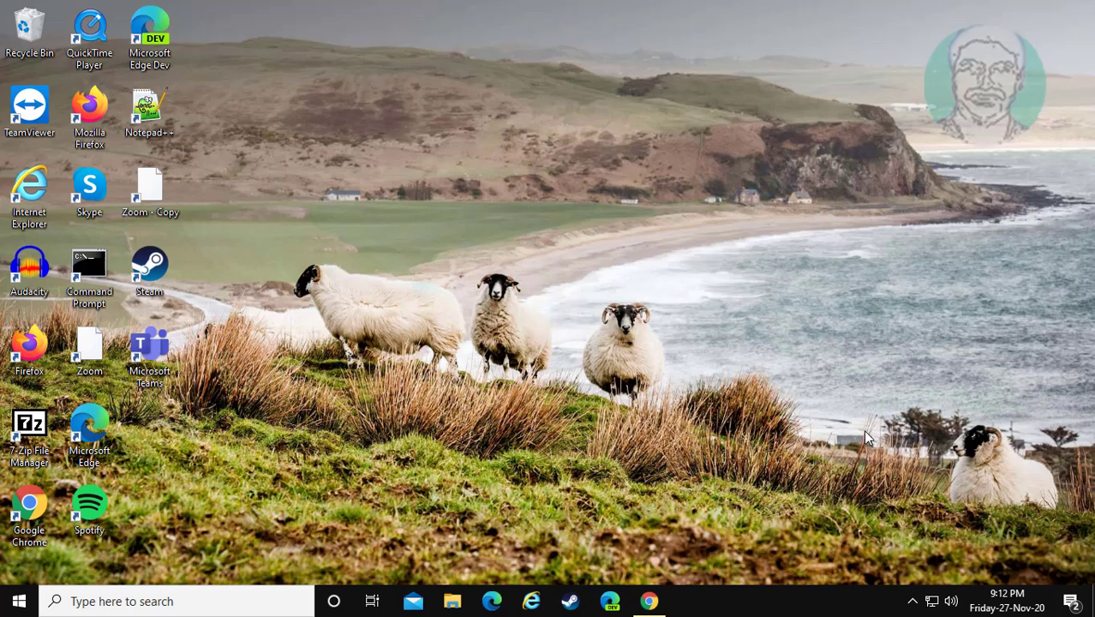
{"action": "left_click", "coordinate": [19, 600]}
{"action": "left_click", "coordinate": [21, 567]}
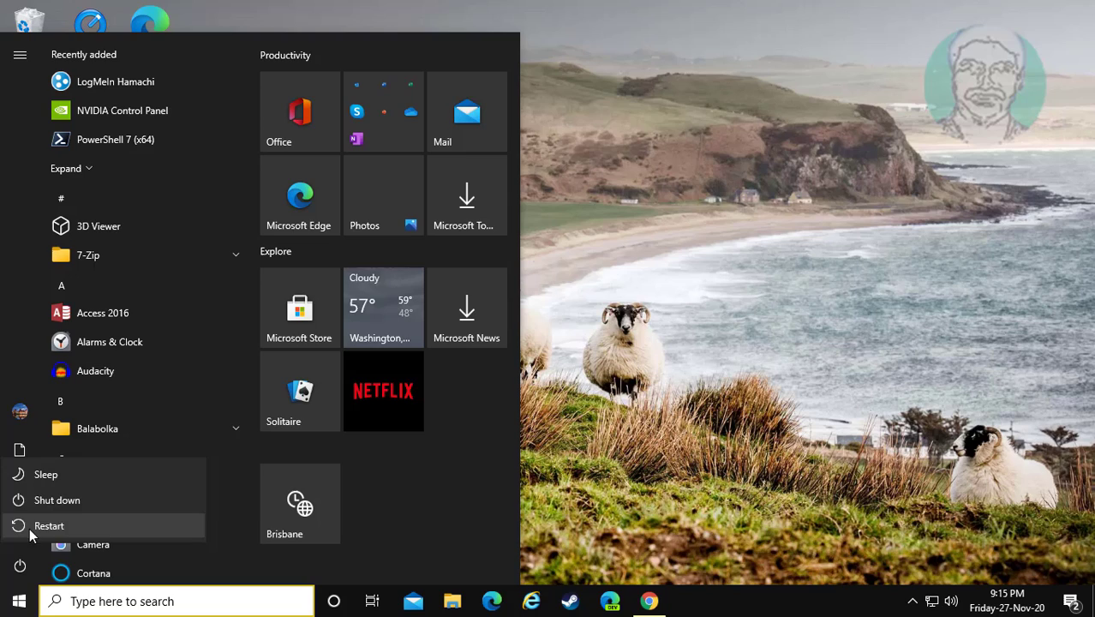
{"action": "left_click", "coordinate": [39, 529]}
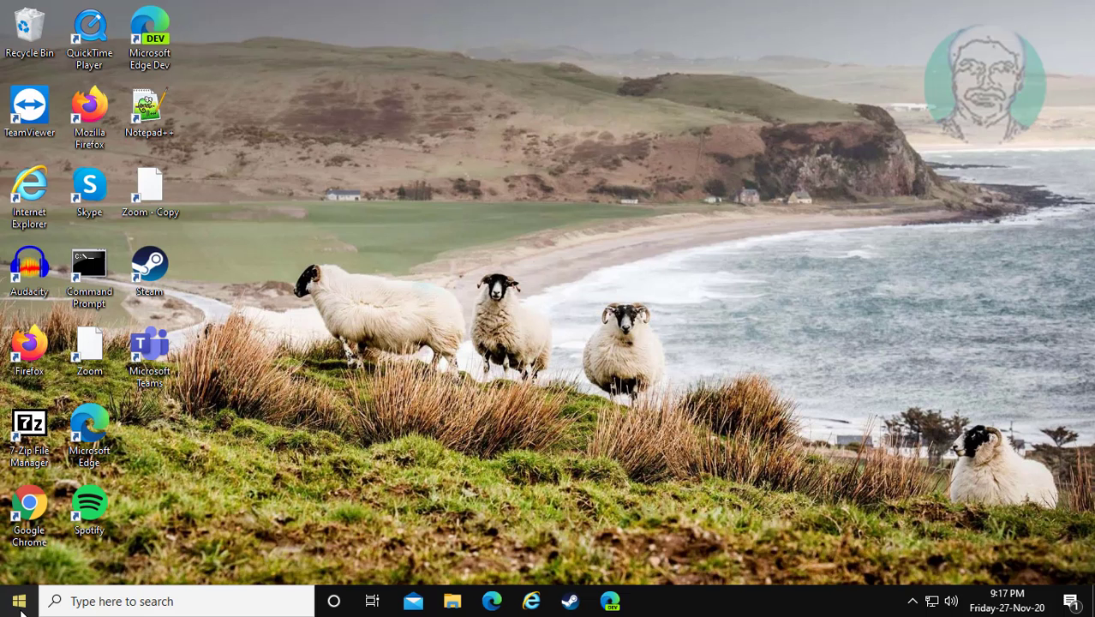
{"action": "left_click", "coordinate": [19, 601]}
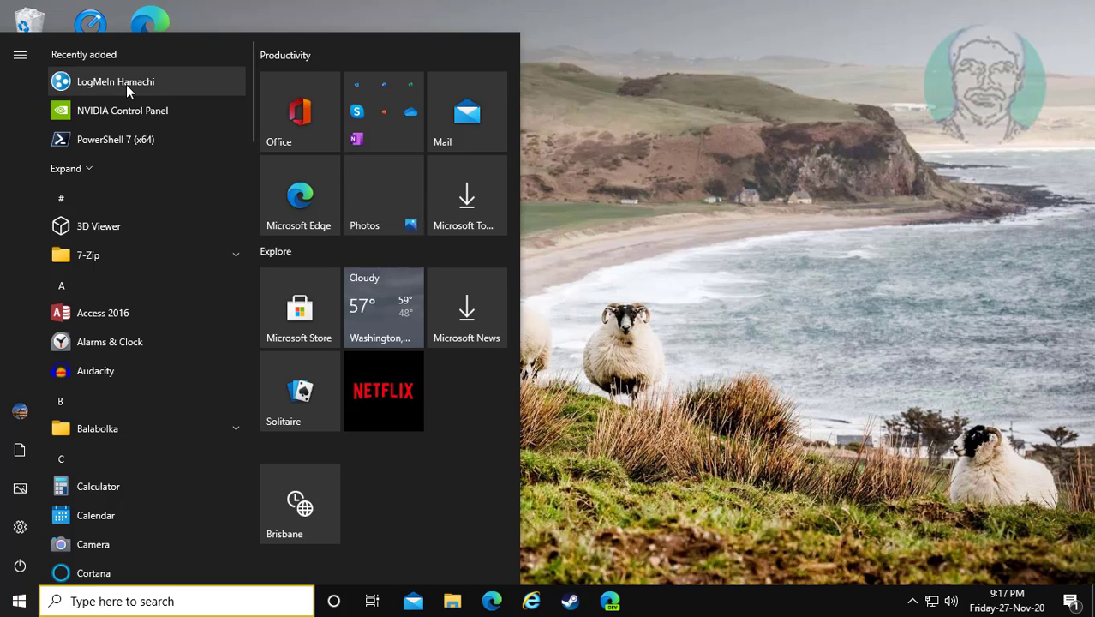
Launch LogMeIn Hamachi and switch its connection off, then back on.
{"action": "left_click", "coordinate": [126, 84]}
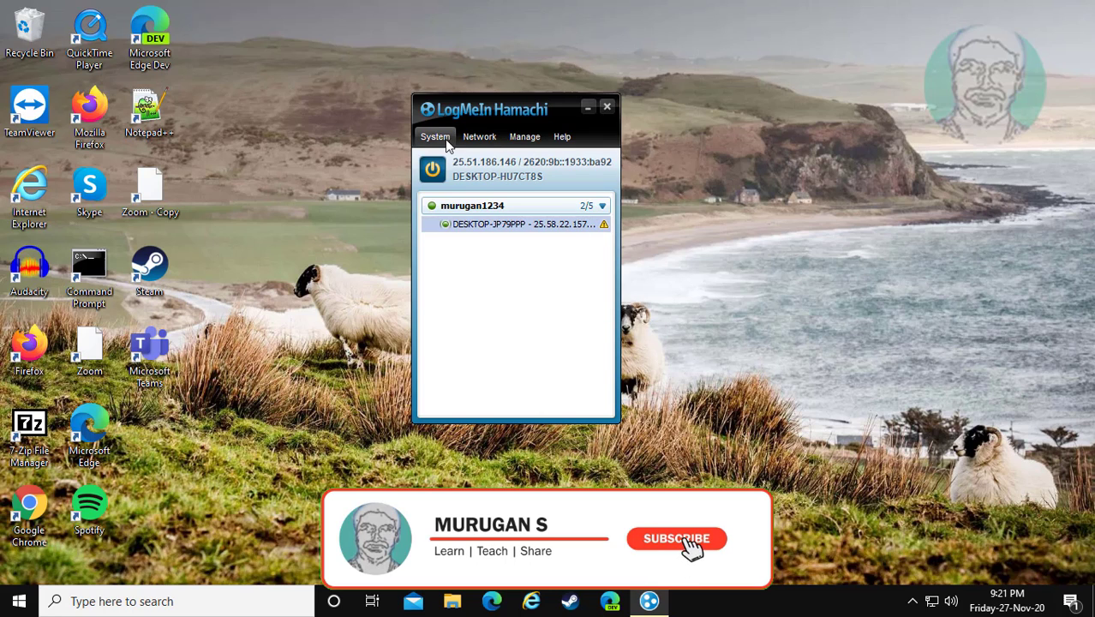
{"action": "left_click", "coordinate": [432, 171]}
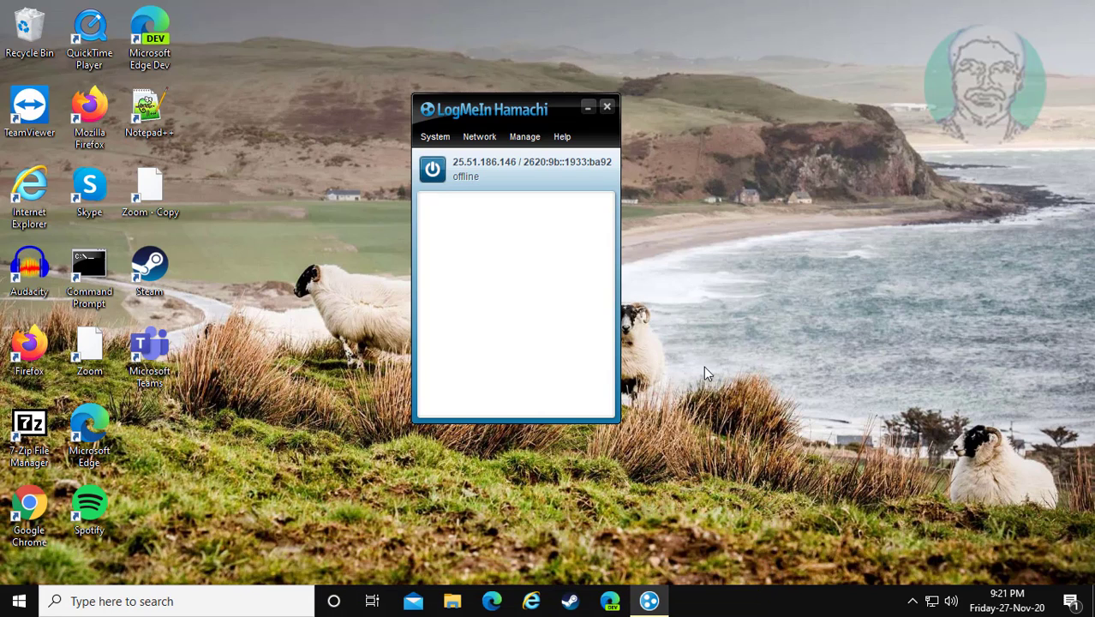
{"action": "left_click", "coordinate": [433, 170]}
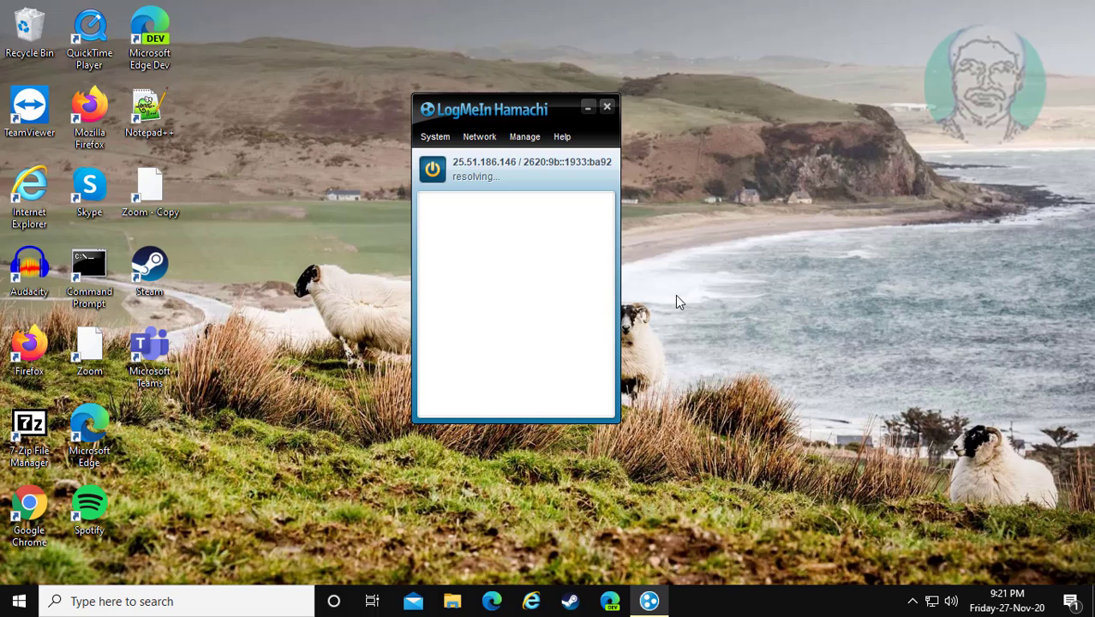